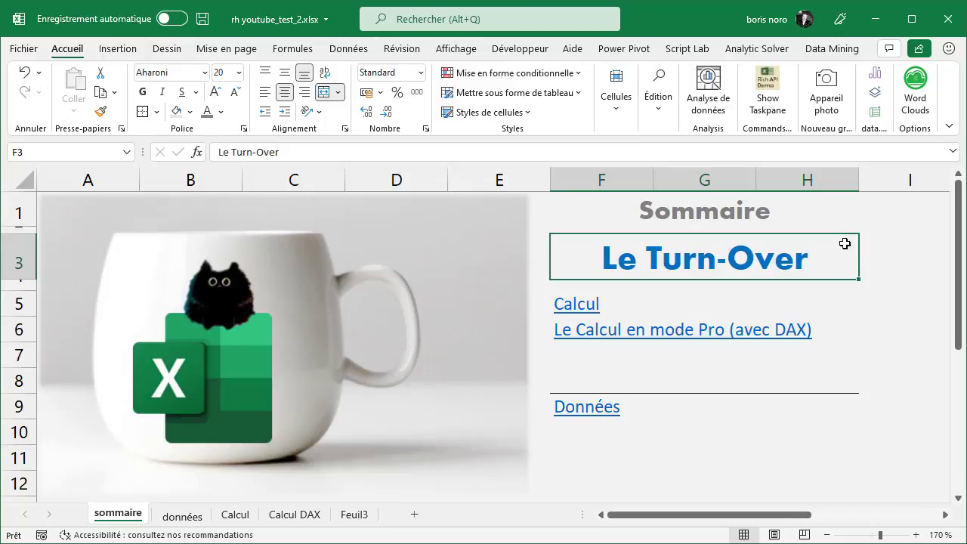
- From the summary, go to the employee data sheet and examine the table's columns from N° Matricule through Poste
left_click(734, 304)
left_click(630, 304)
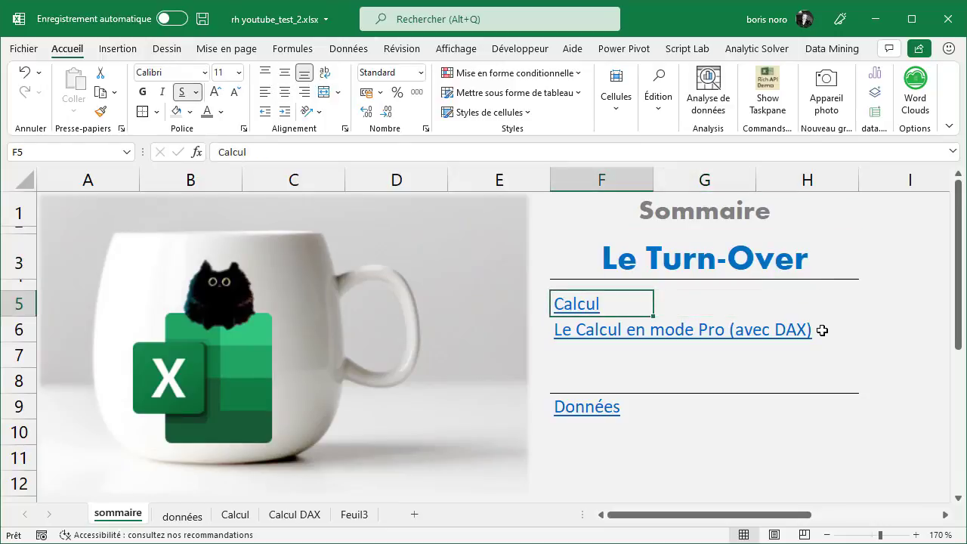
key("Down")
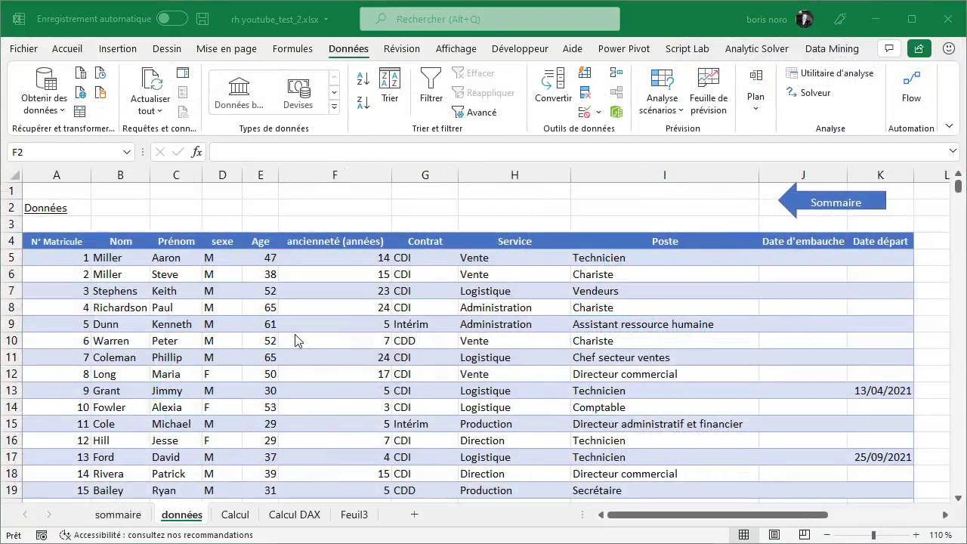
left_click(58, 240)
left_click(58, 236)
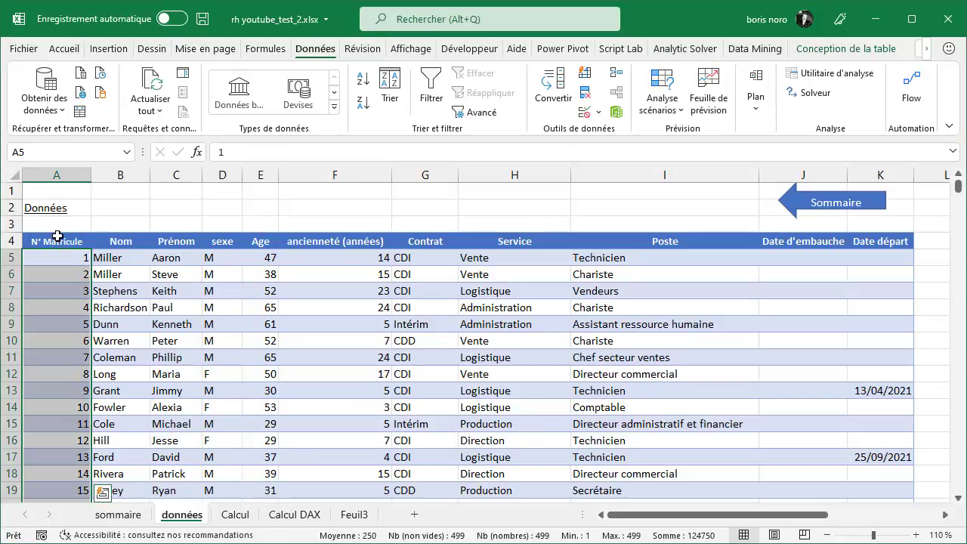
left_click(127, 242)
left_click(164, 241)
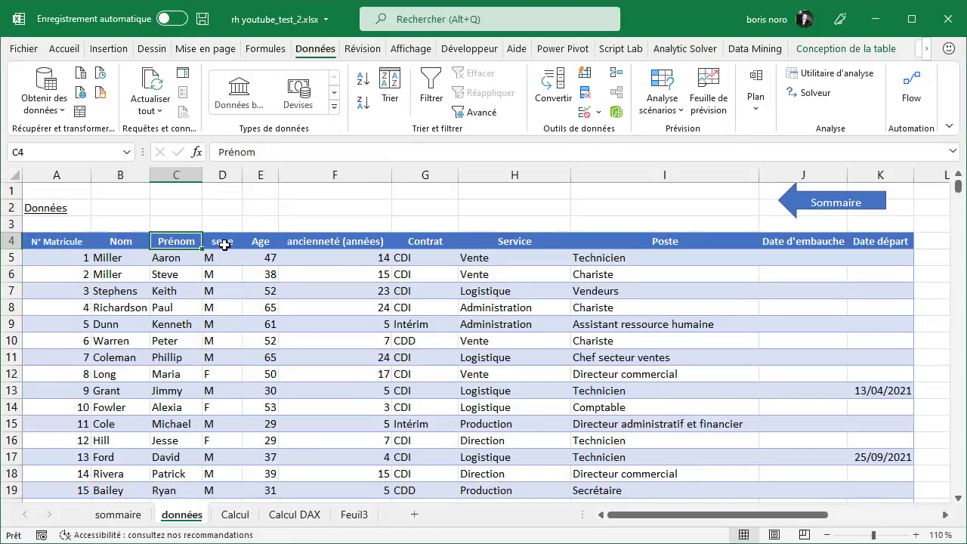
left_click(227, 240)
left_click(255, 241)
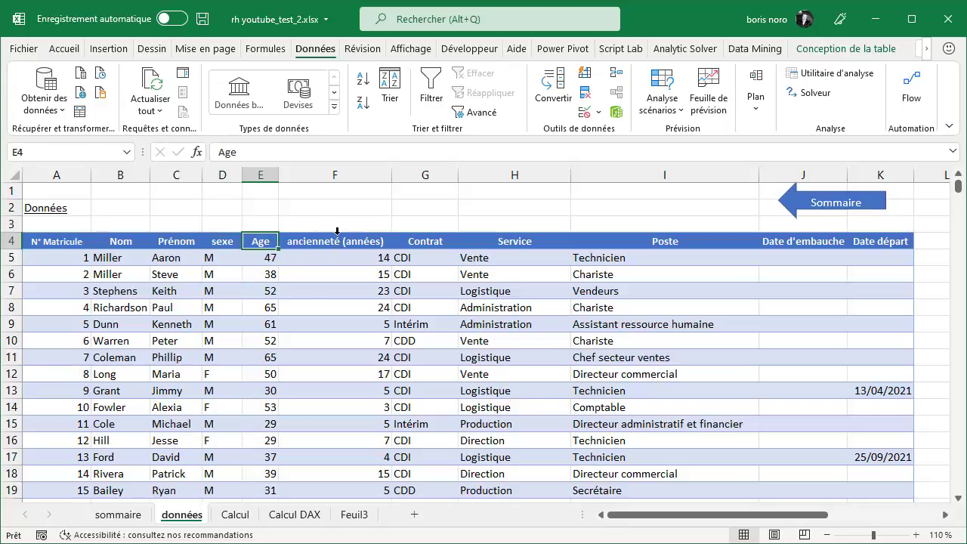
left_click(336, 234)
left_click(434, 240)
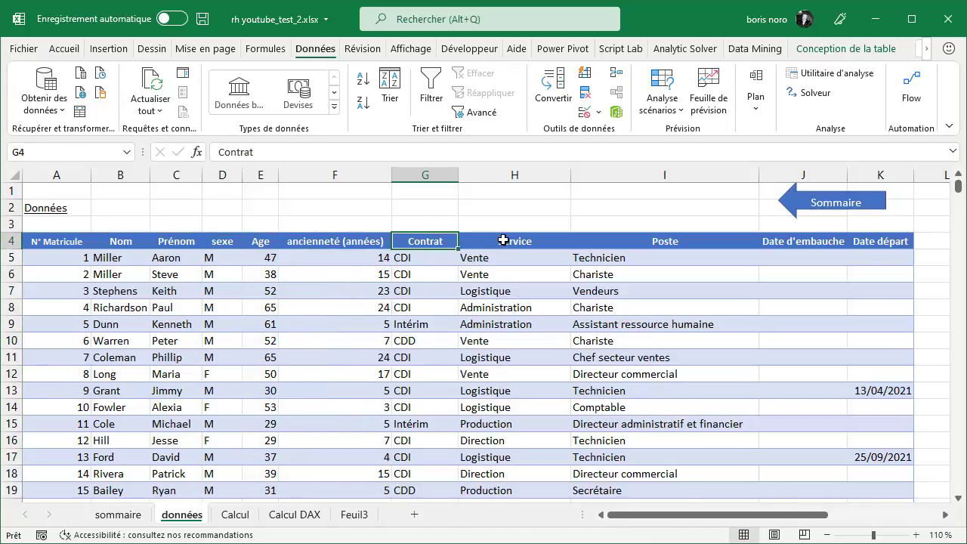
left_click(504, 235)
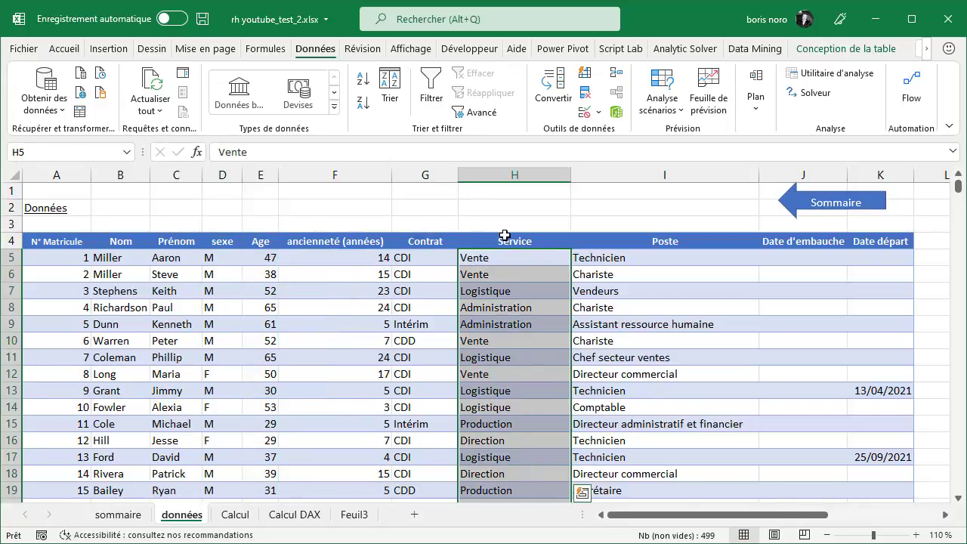
left_click(638, 236)
- Examine the hire and departure dates in the table's Date d'embauche and Date départ columns
left_click(799, 235)
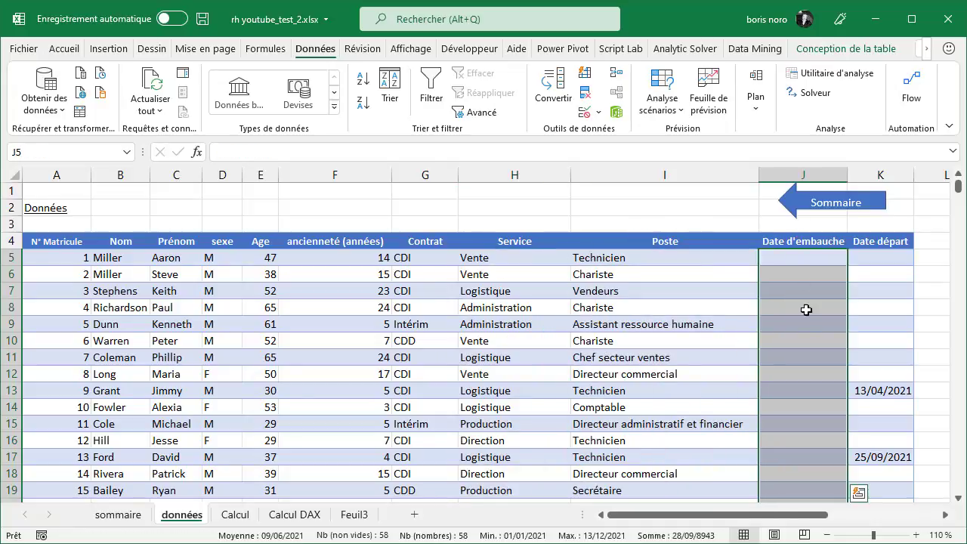
scroll(809, 340, "down", 4)
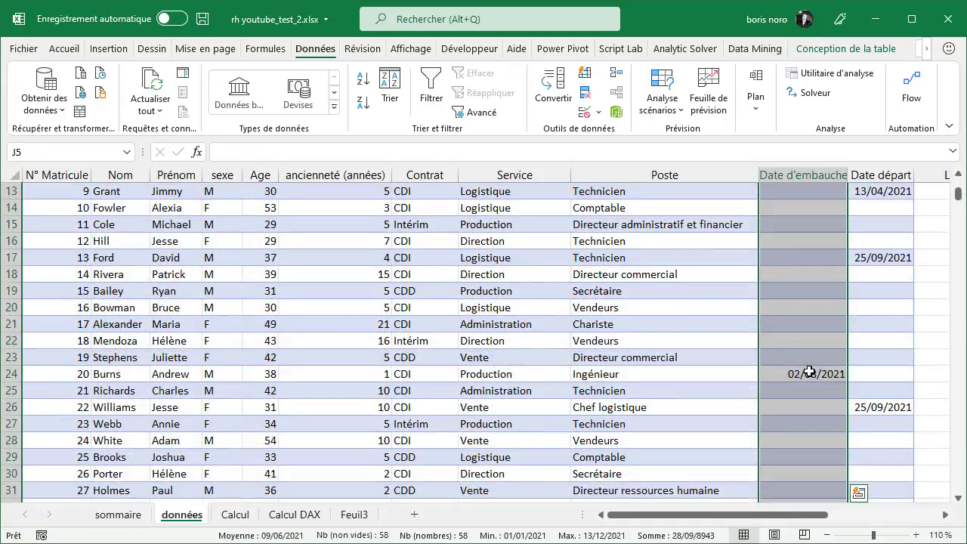
left_click(809, 373)
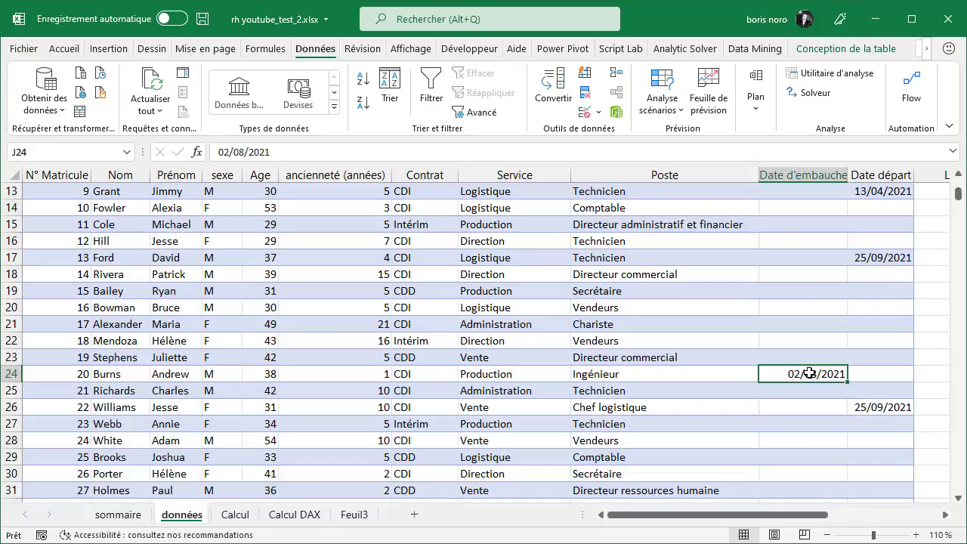
scroll(814, 419, "down", 2)
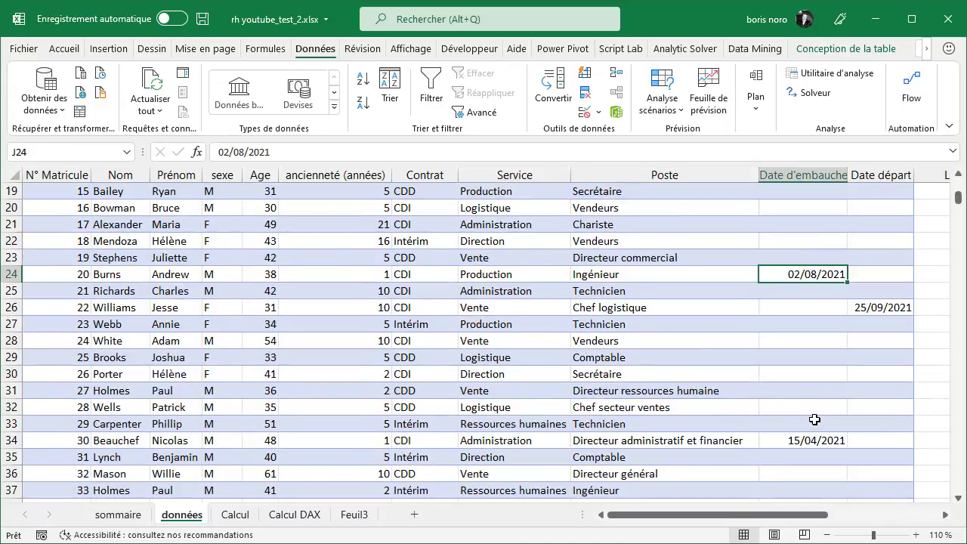
left_click(809, 440)
scroll(800, 362, "down", 1)
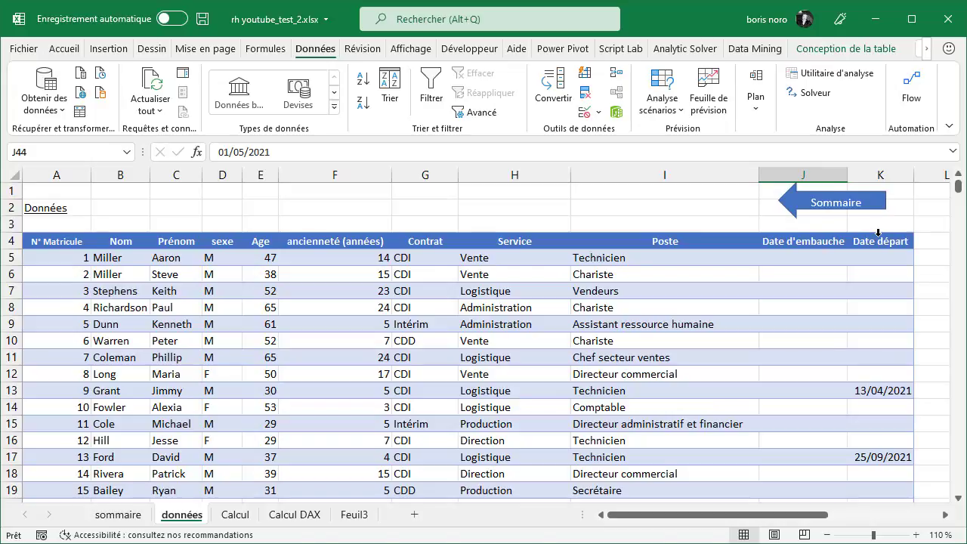
left_click(877, 232)
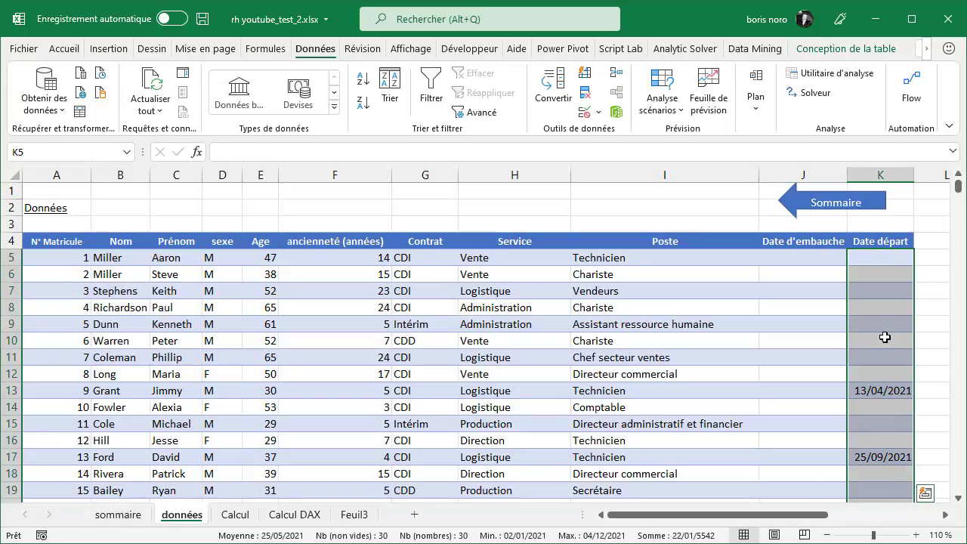
left_click(861, 454)
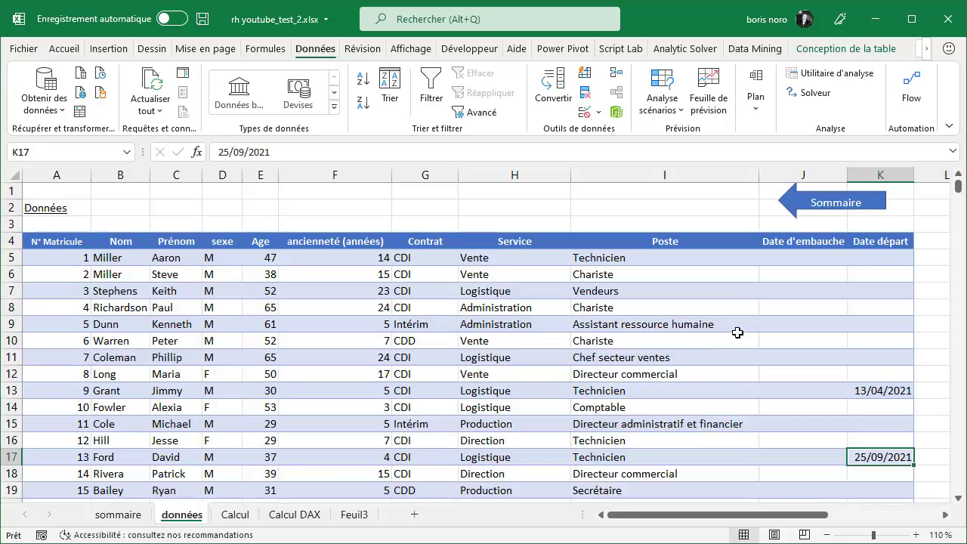
- Return to the summary and go to the Calcul sheet with the turnover formula
left_click(805, 204)
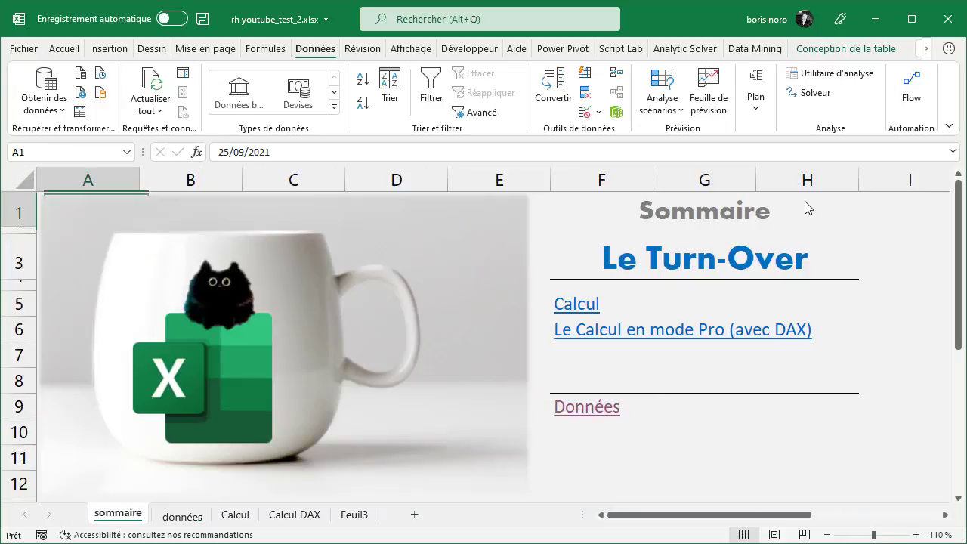
left_click(570, 304)
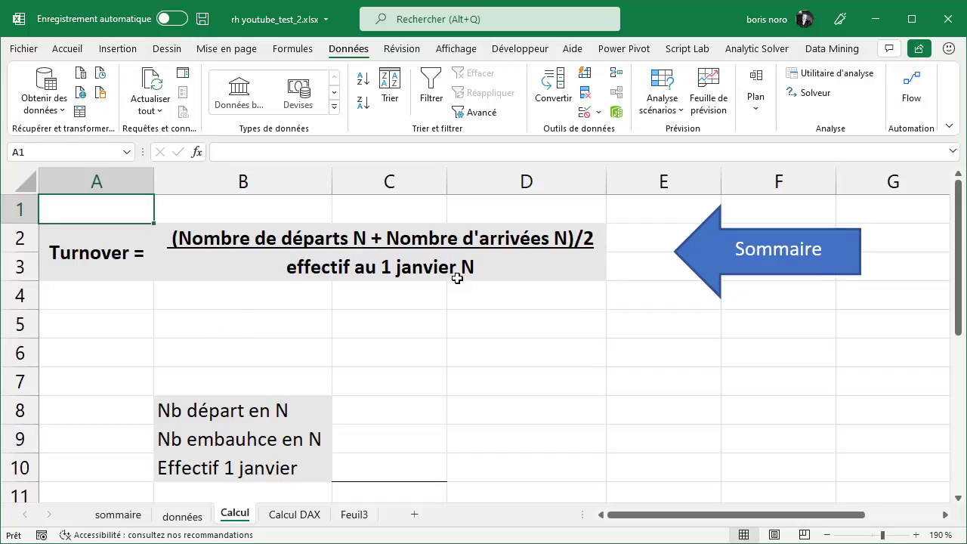
left_click(600, 262)
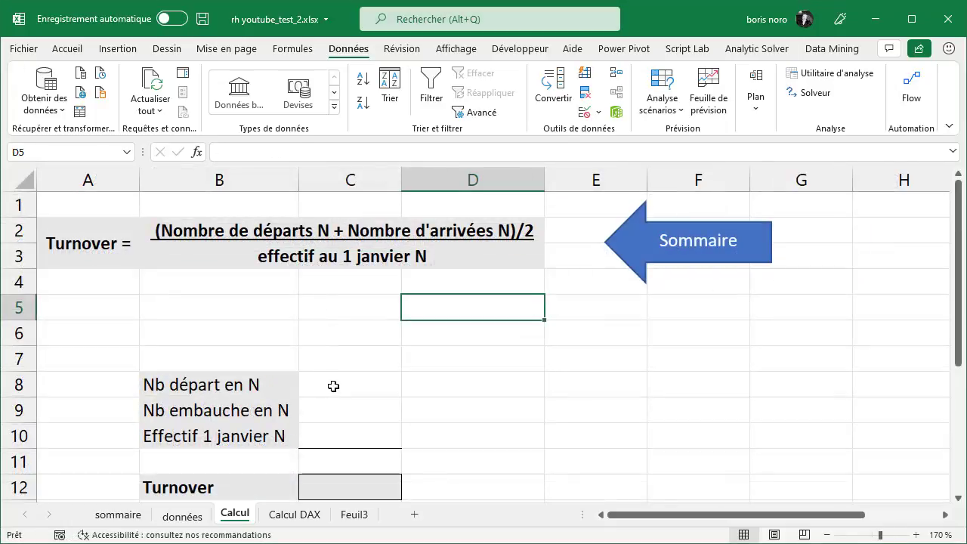
- In C8, count the year's departures with =NB(Tableau1[Date départ])
left_click(330, 386)
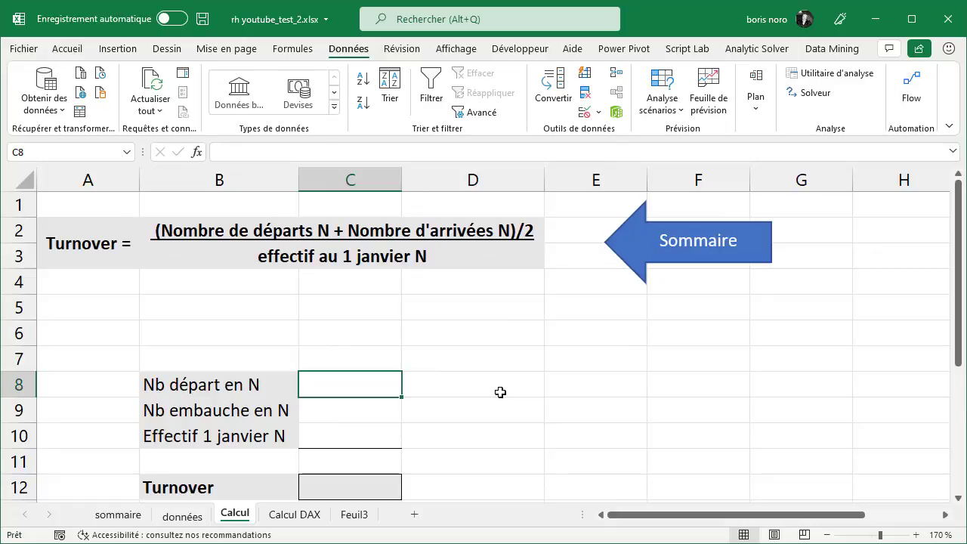
type("=")
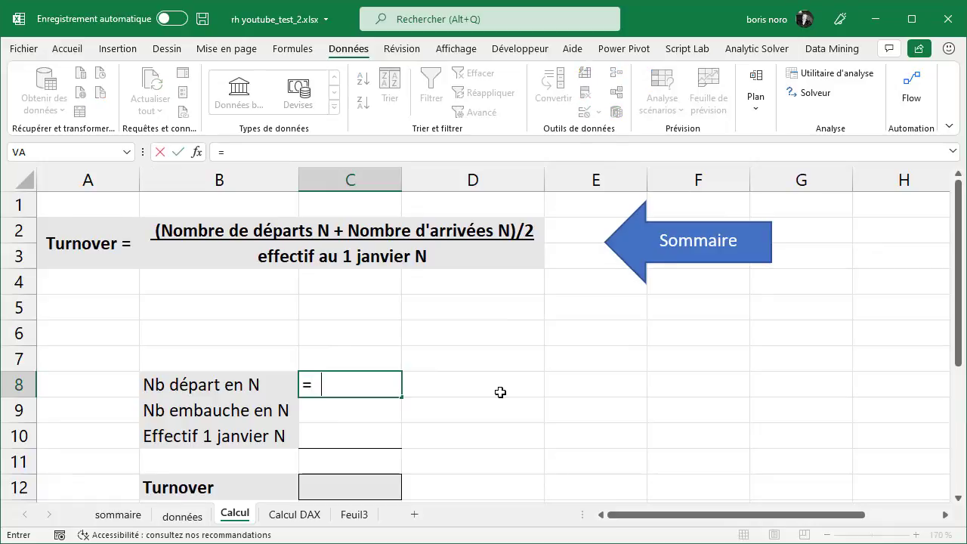
type("nb")
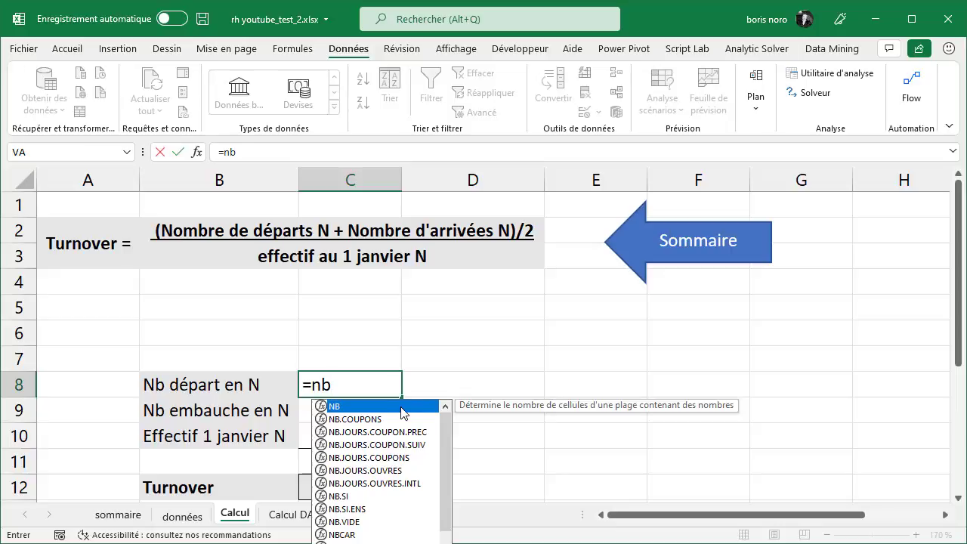
double_click(402, 411)
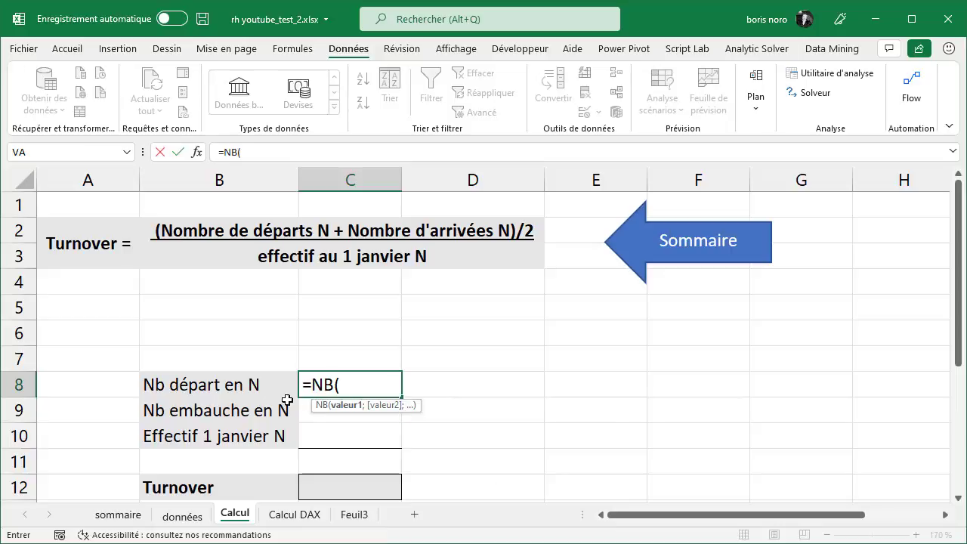
left_click(188, 517)
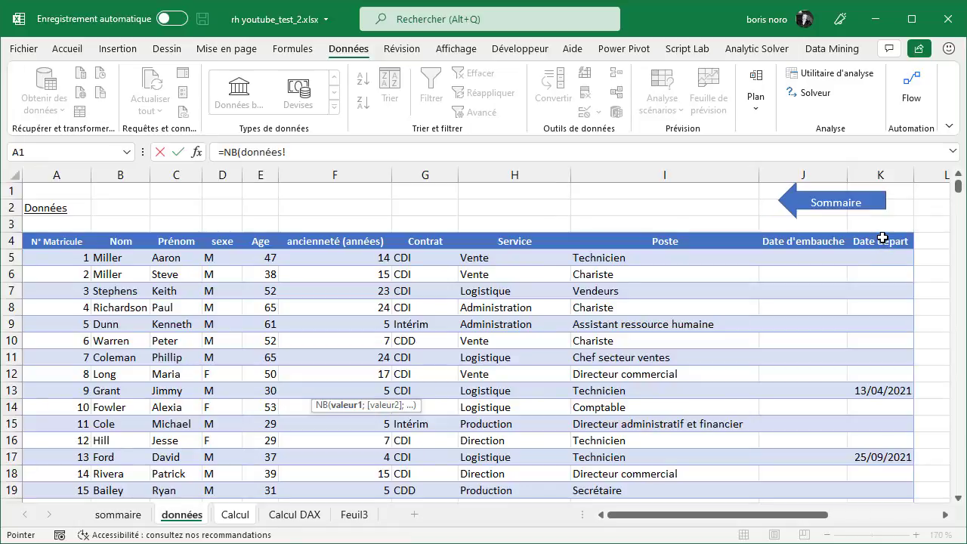
left_click(881, 238)
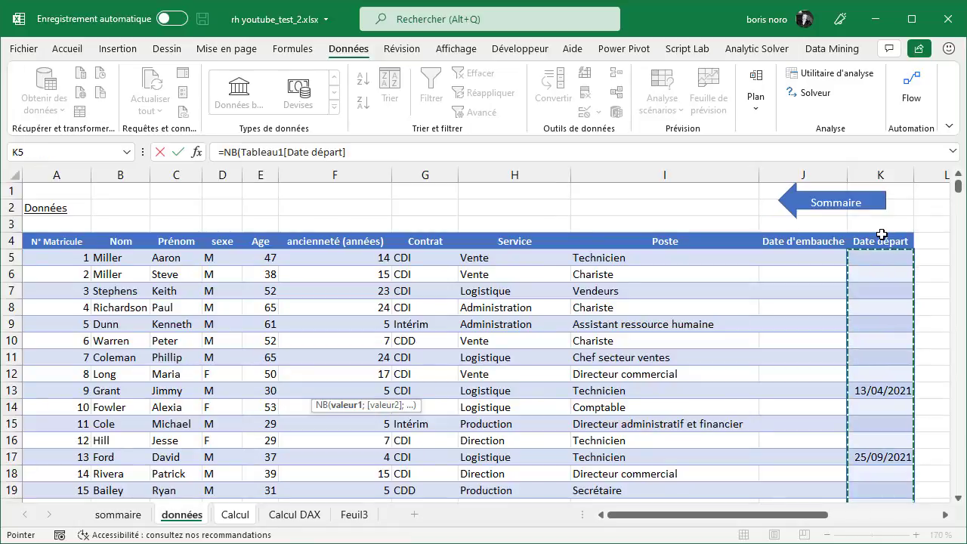
key("Return")
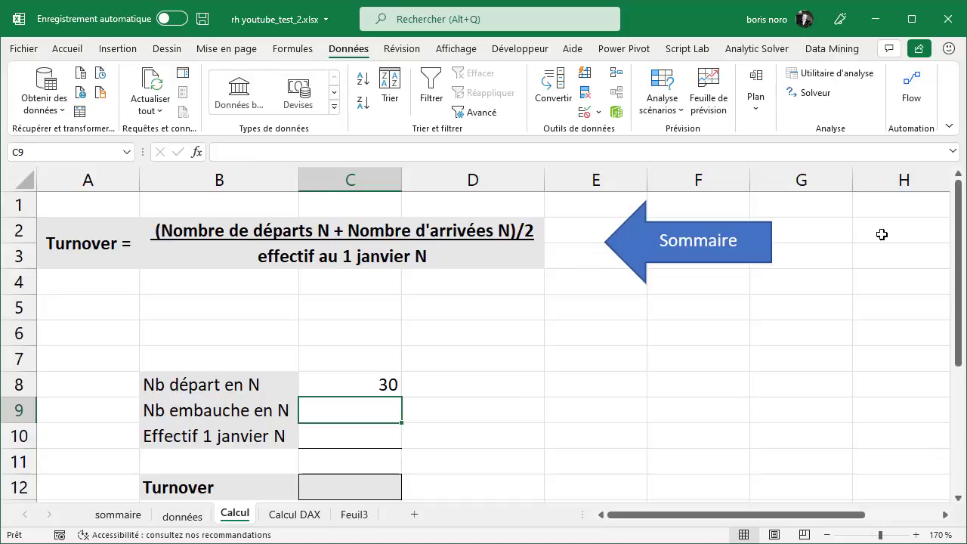
- In C9, count the year's hires with the NB function on Tableau1's Date d'embauche column
type("=")
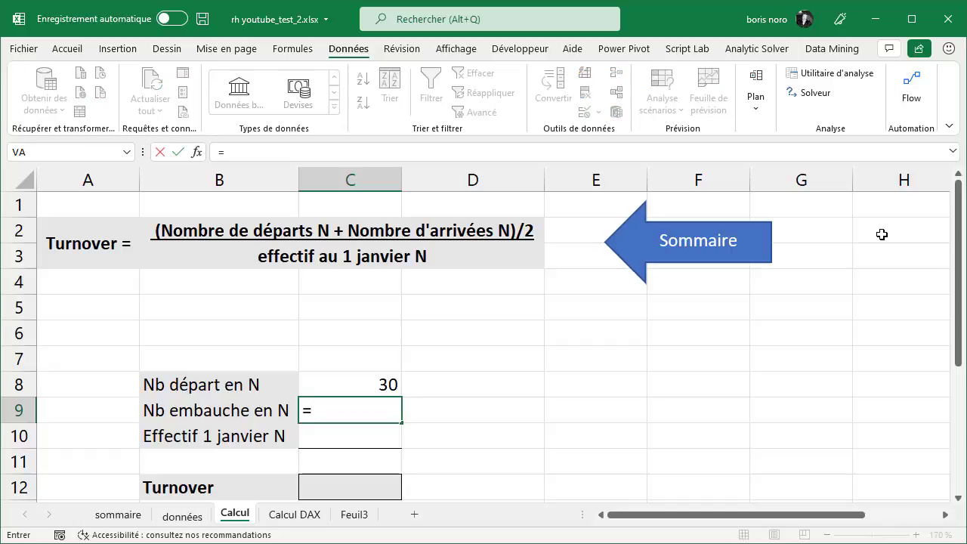
type("nb(")
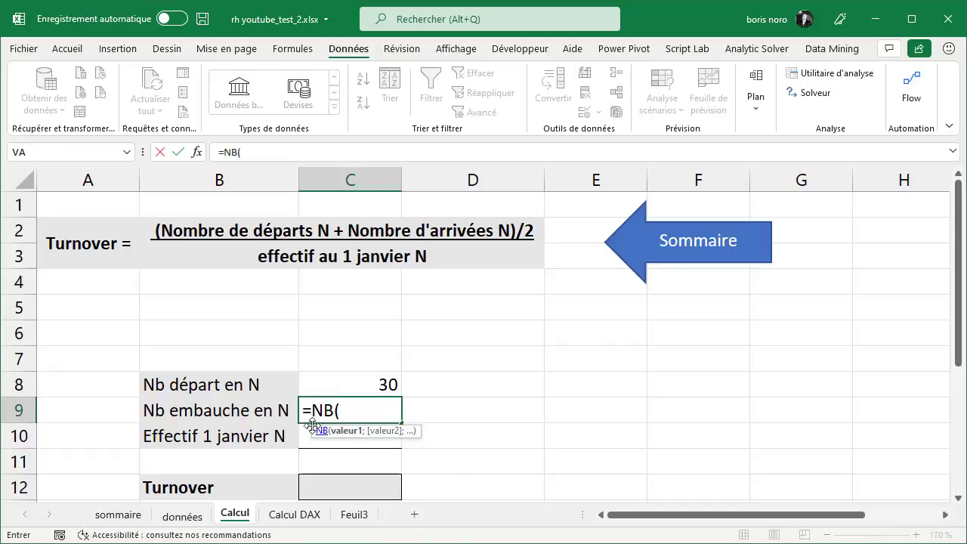
left_click(193, 521)
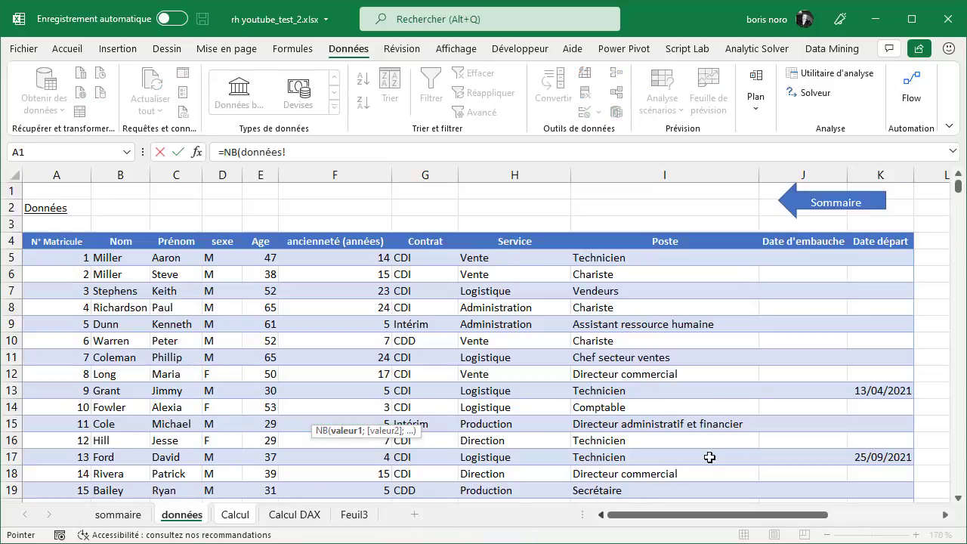
left_click(805, 231)
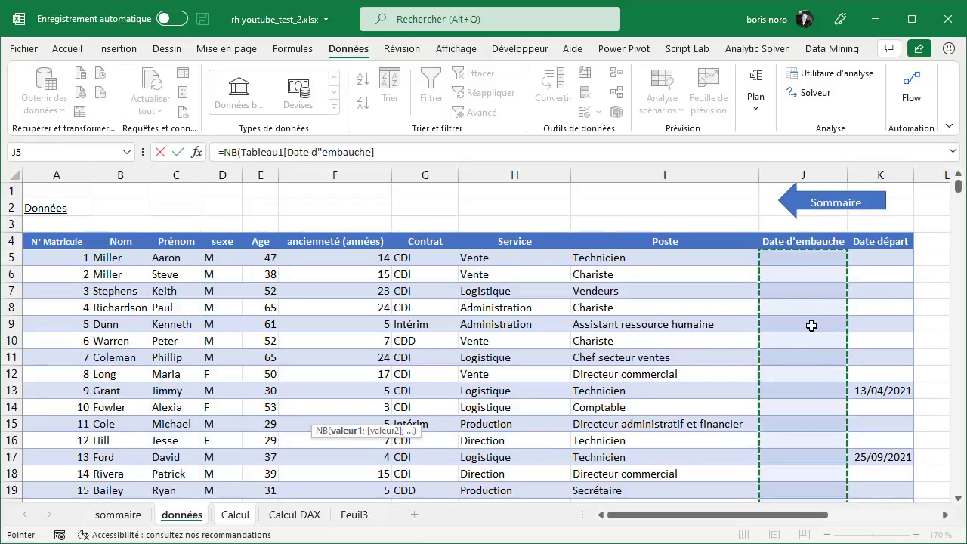
key("Return")
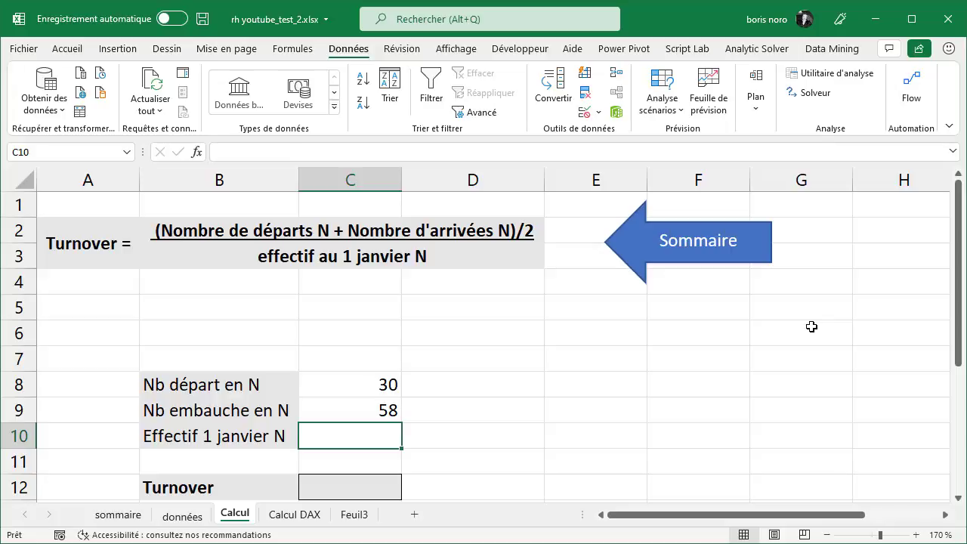
- In C10, count the 1 January headcount with =NB(Tableau1[N° Matricule])
type("=")
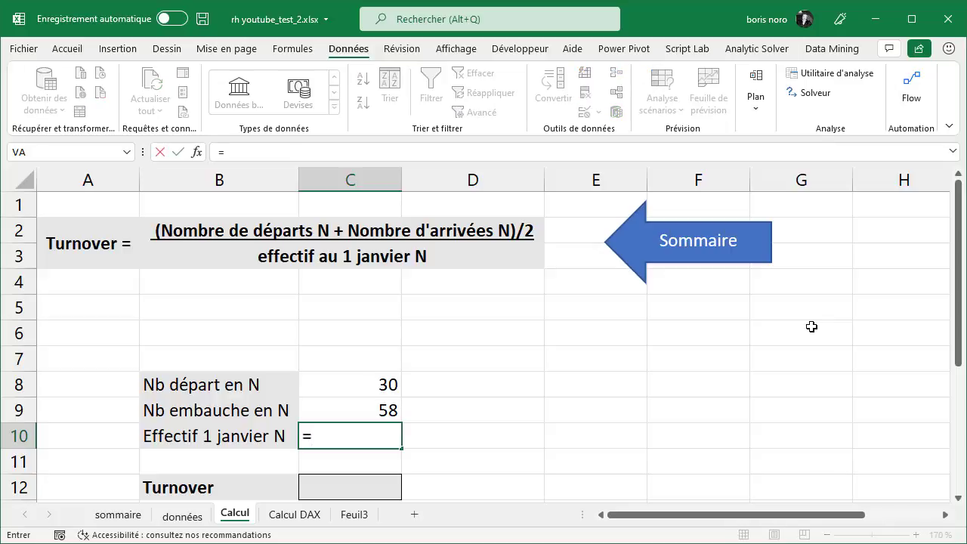
type("nb")
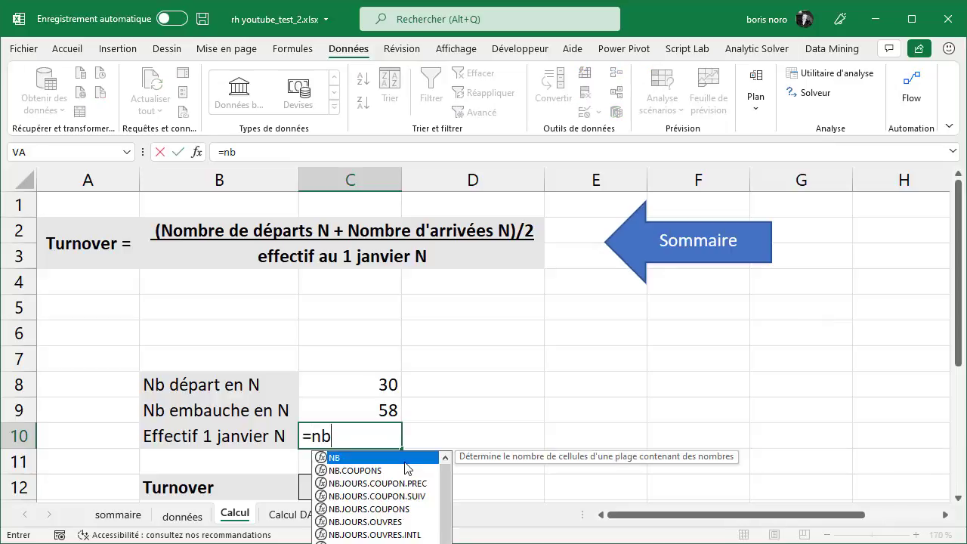
key("Tab")
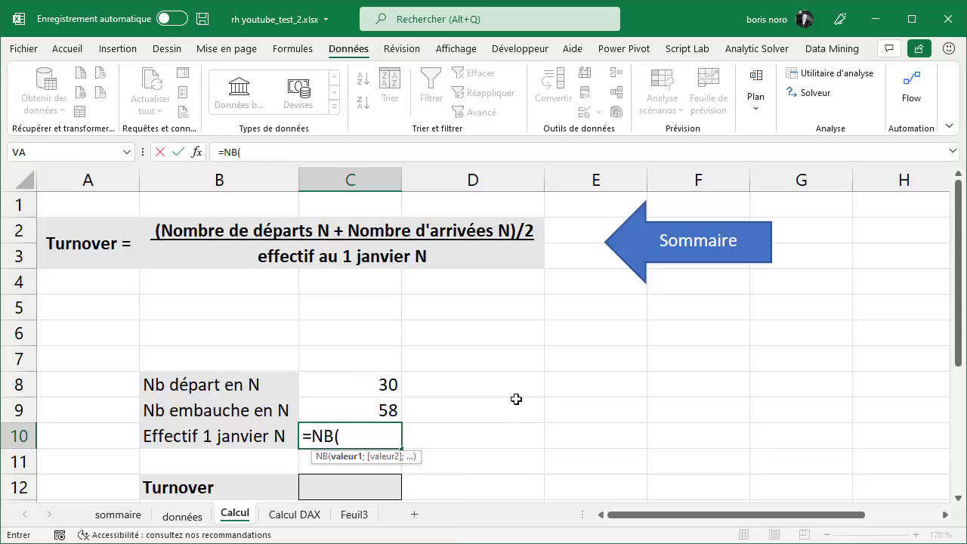
left_click(184, 519)
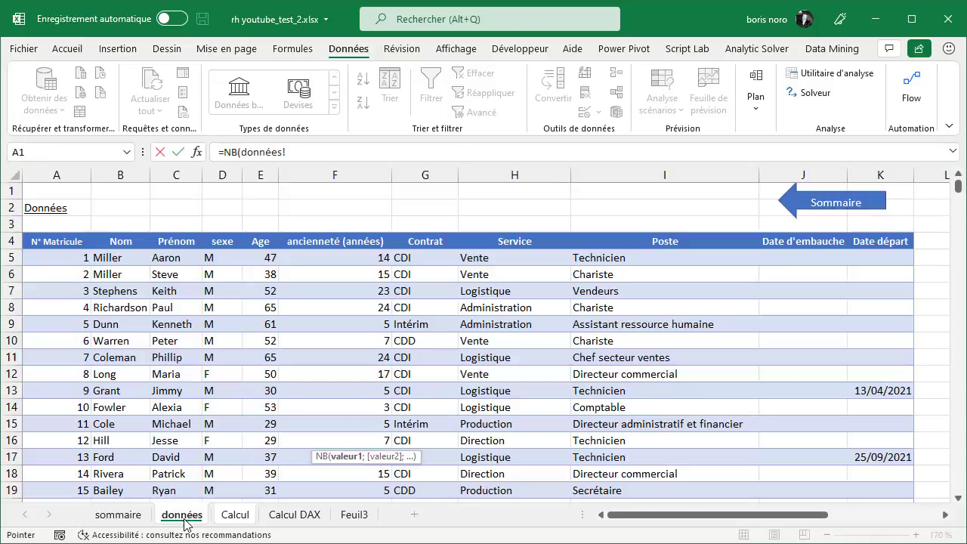
left_click(56, 232)
key("Return")
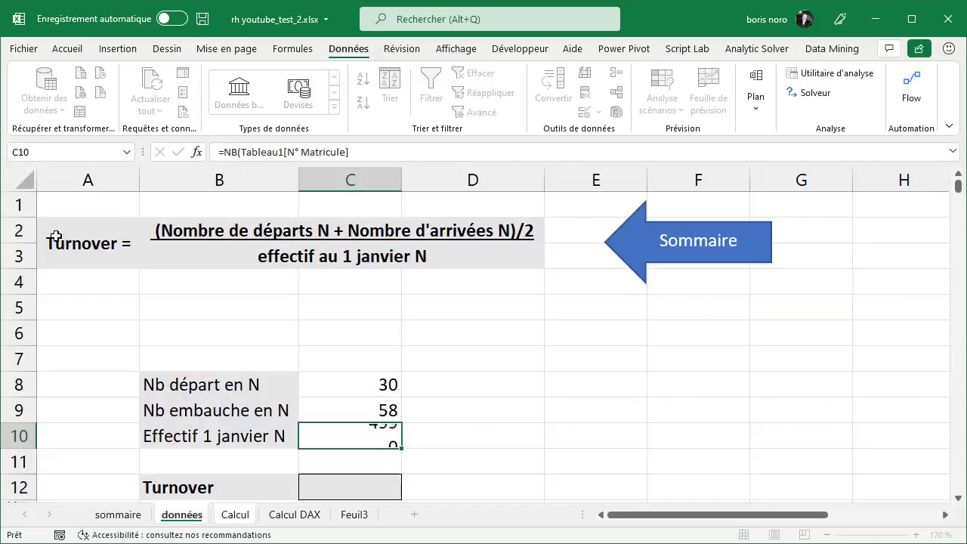
left_click(386, 440)
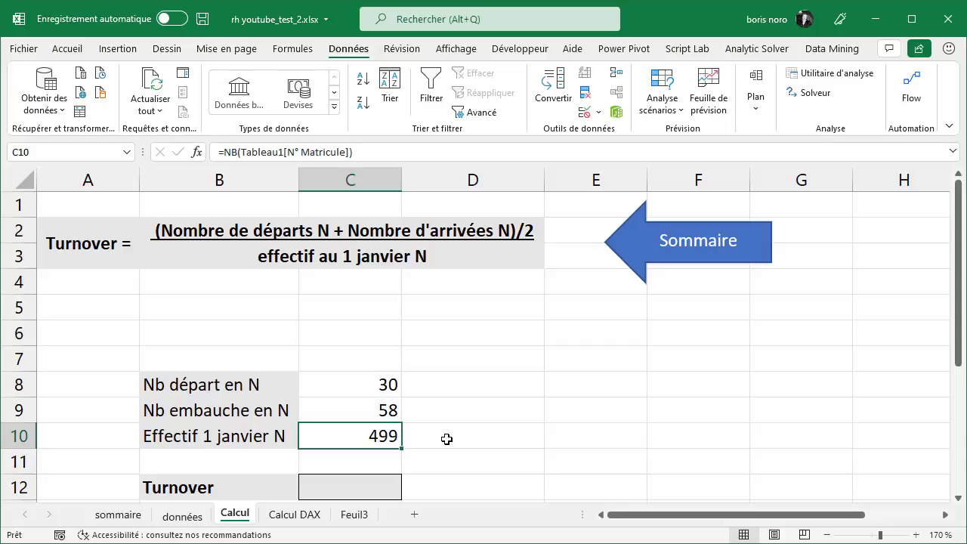
- Correct the 1 January headcount in C10 to =NB(Tableau1[N° Matricule])-C9+C8
left_click(359, 151)
type("-")
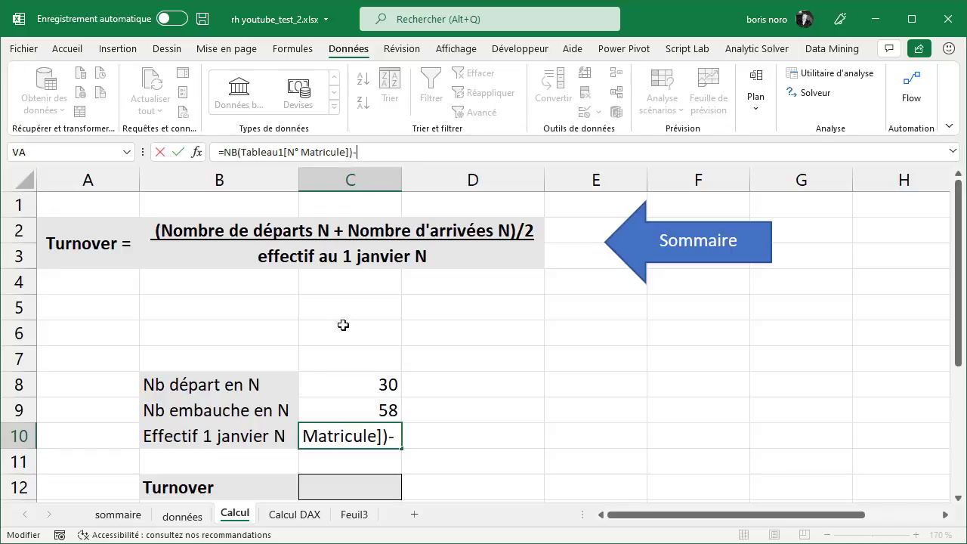
left_click(332, 411)
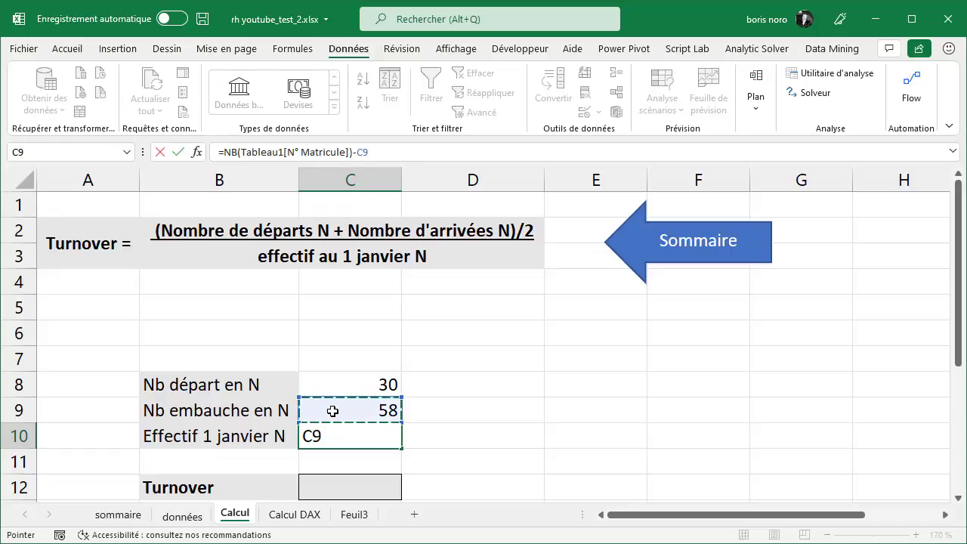
type("+")
left_click(332, 386)
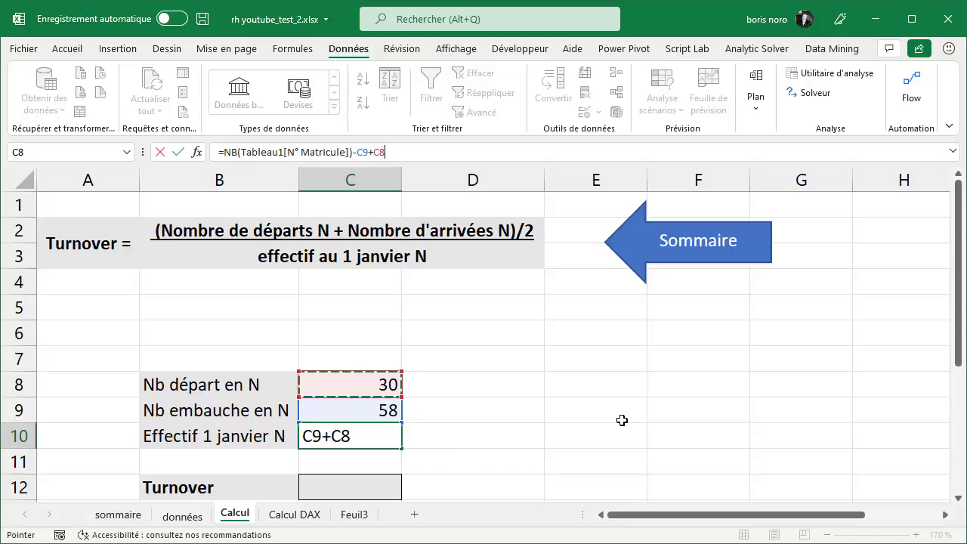
key("Return")
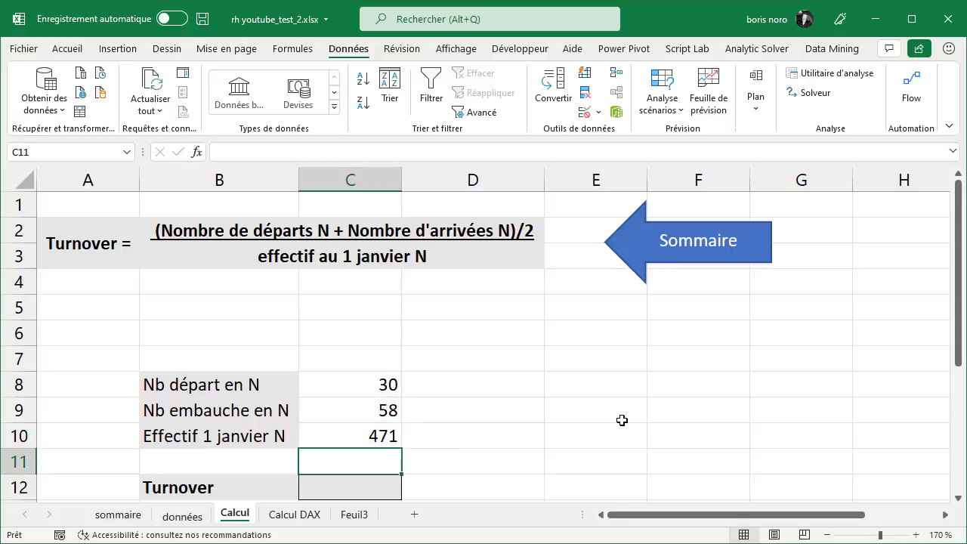
- In C12, calculate the turnover with =((C8+C9)/2)/C10
key("Return")
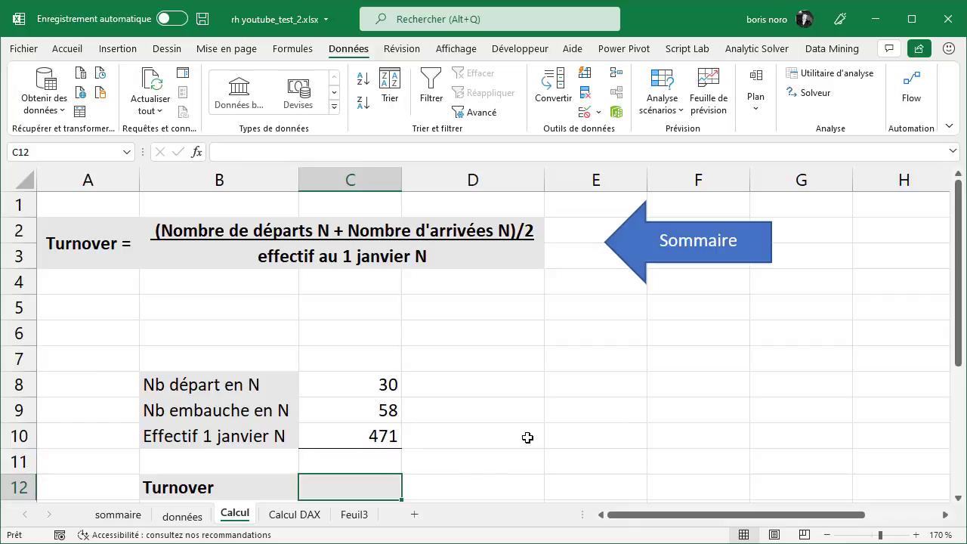
type("=")
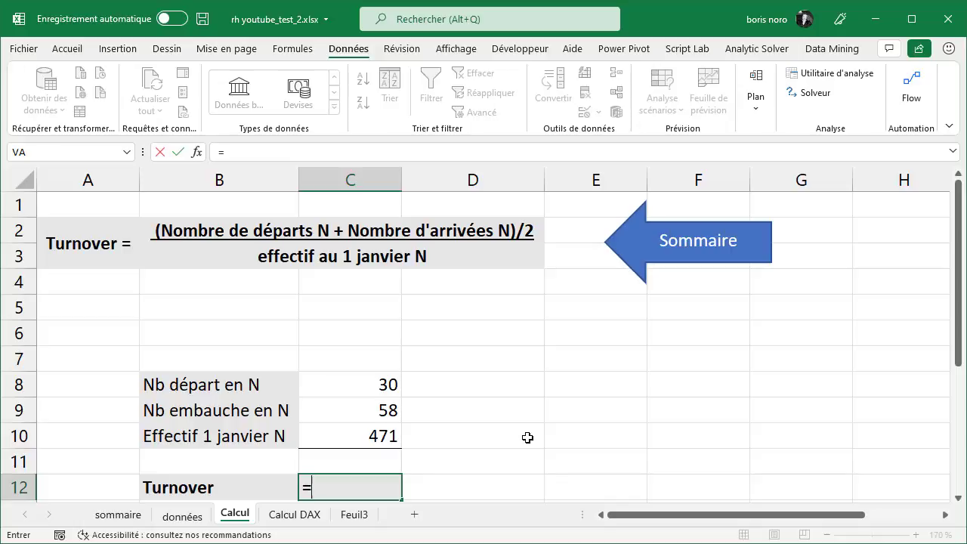
type("((")
left_click(375, 387)
type("+")
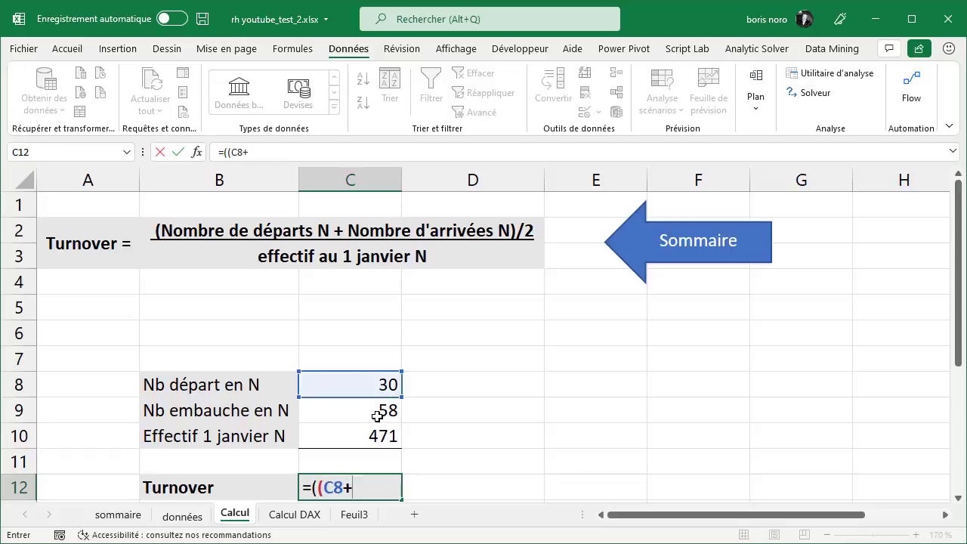
left_click(375, 413)
type(")")
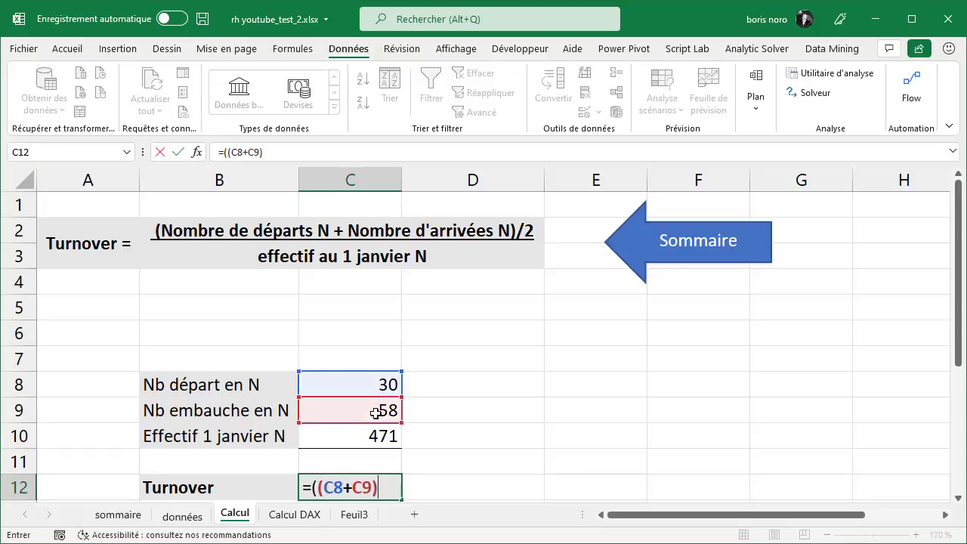
type("/2)")
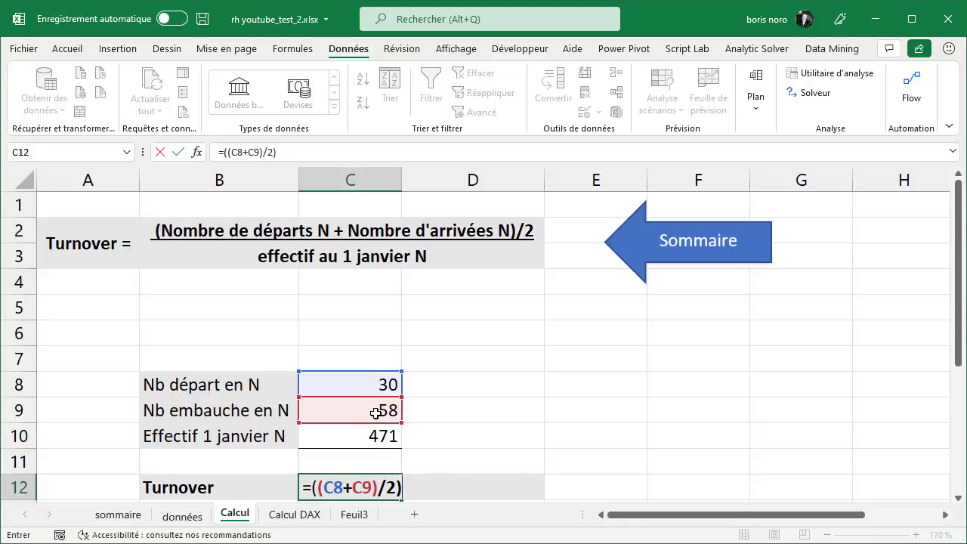
type("/")
left_click(361, 436)
key("Return")
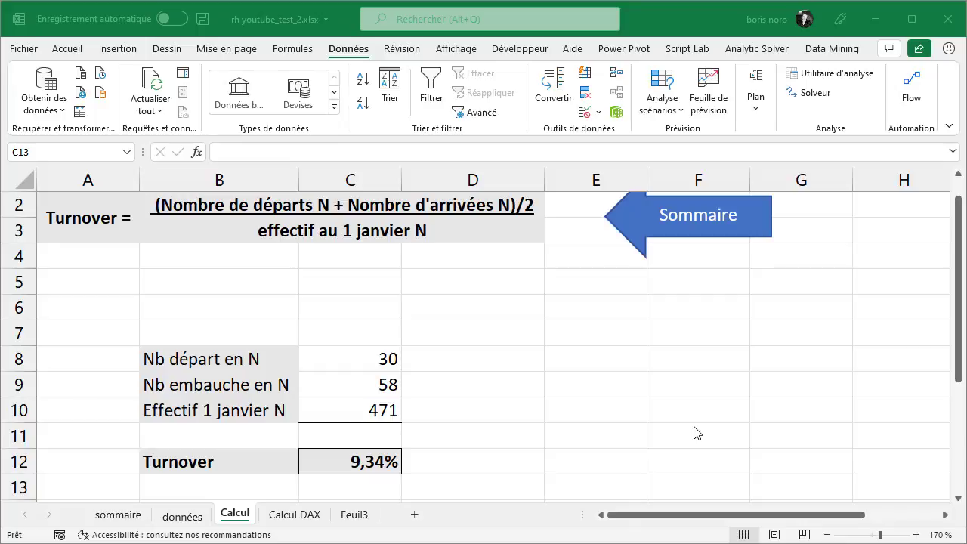
- Go to the données sheet through the summary and add the employee table to the Power Pivot data model
left_click(687, 215)
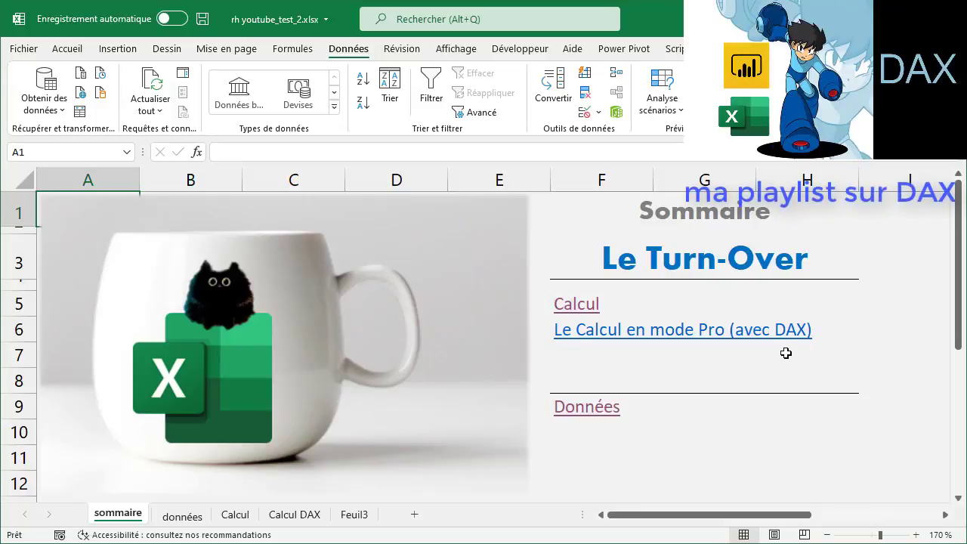
left_click(182, 517)
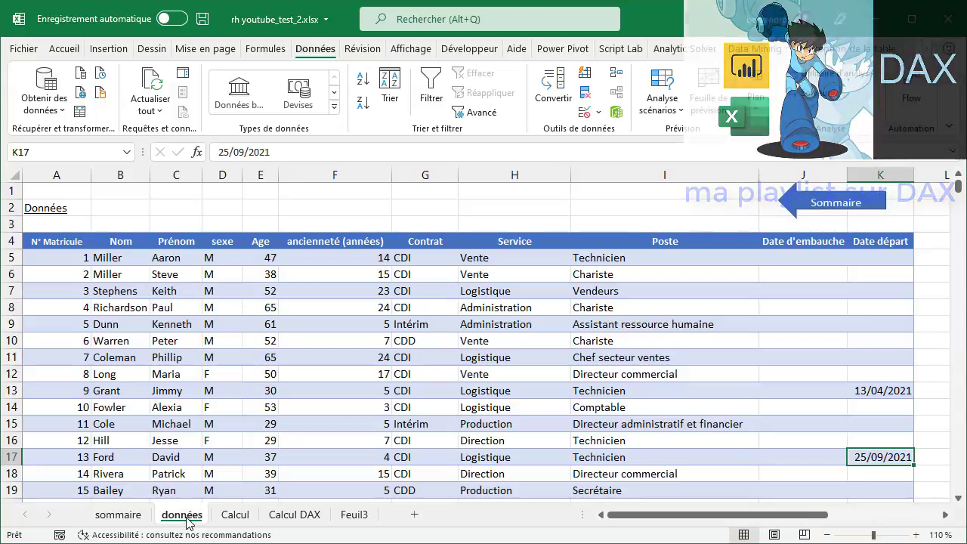
left_click(66, 259)
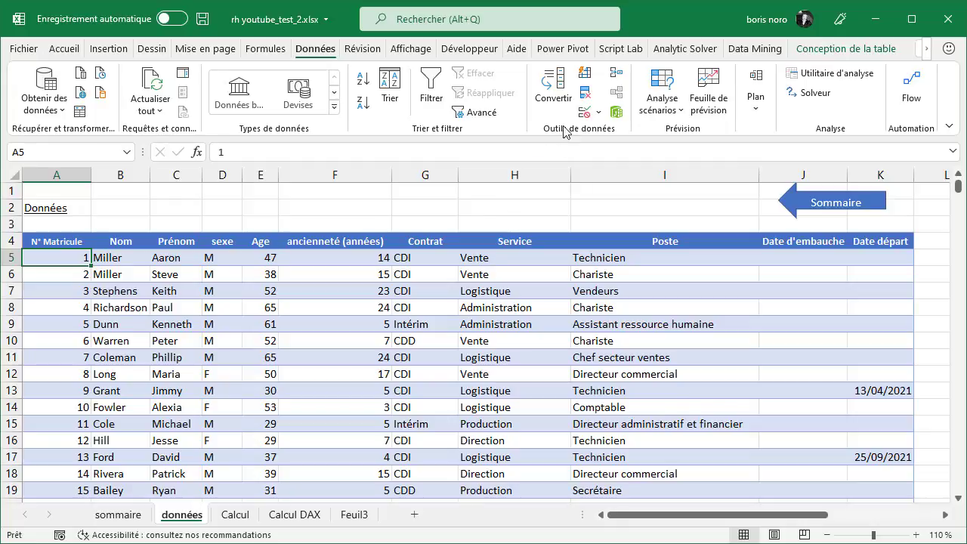
left_click(568, 54)
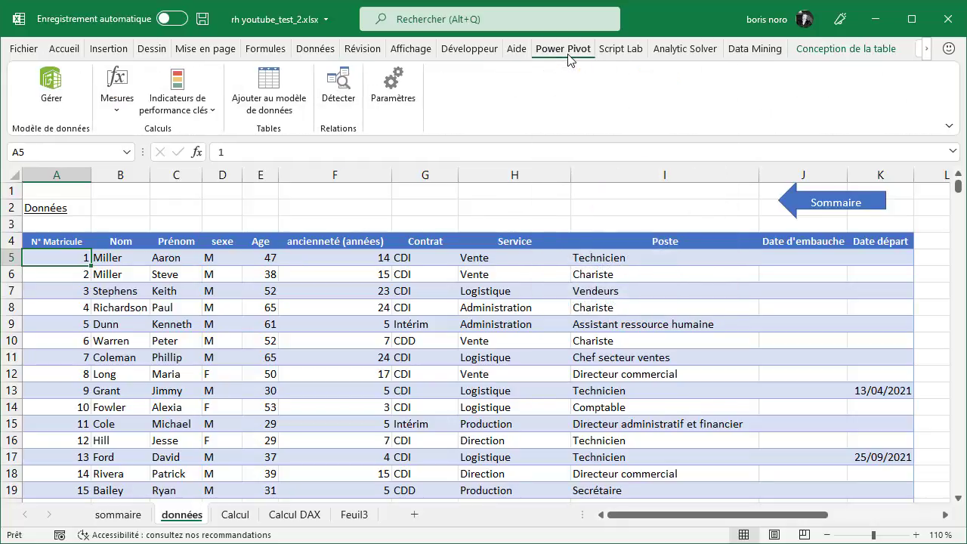
left_click(282, 113)
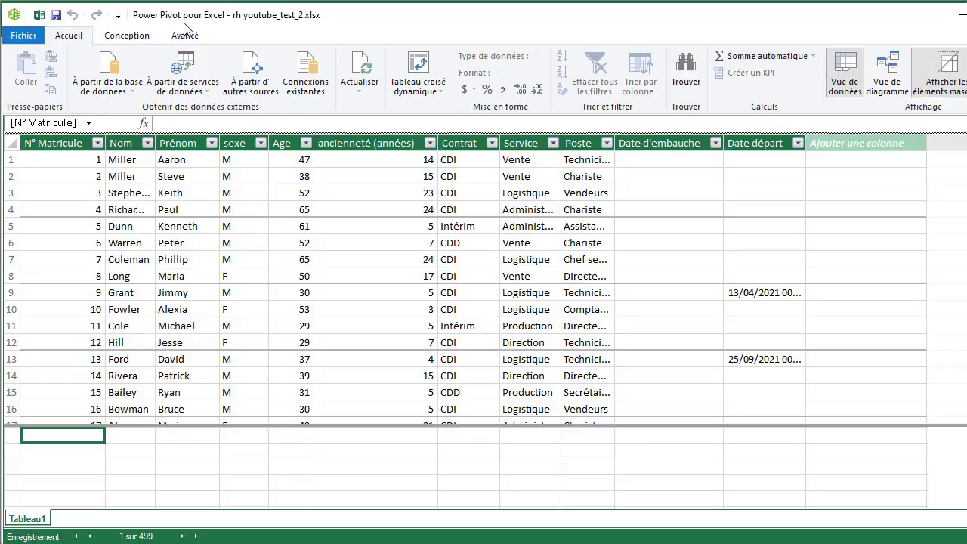
- Rename the data model table Tableau1 as T_effectif
double_click(42, 521)
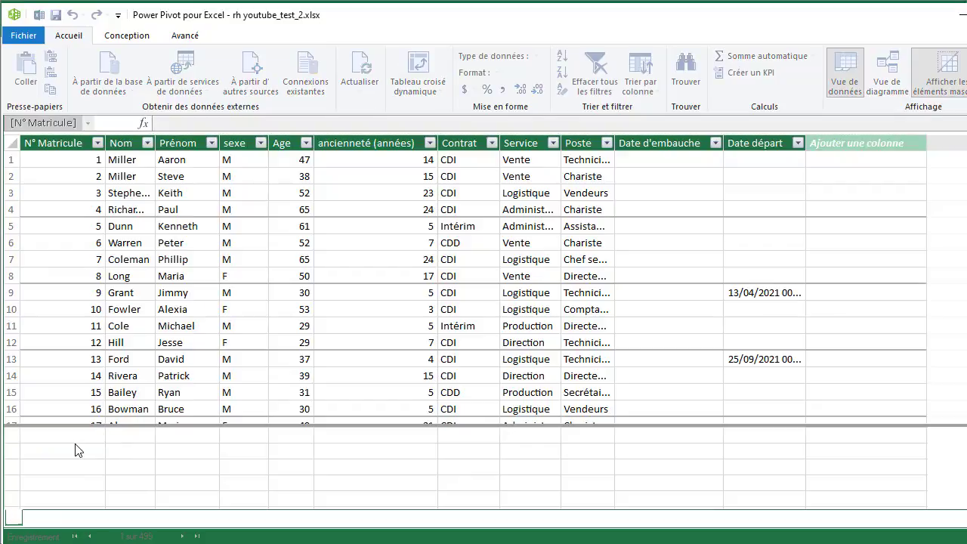
type("T_effectif")
left_click(130, 451)
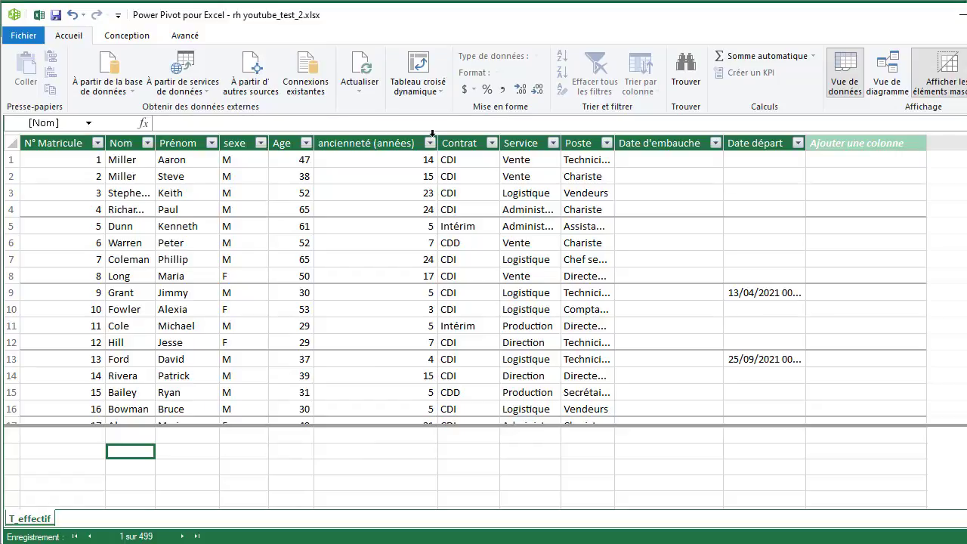
- Create a pivot table from the data model on the existing Calcul DAX sheet at cell A3
left_click(440, 94)
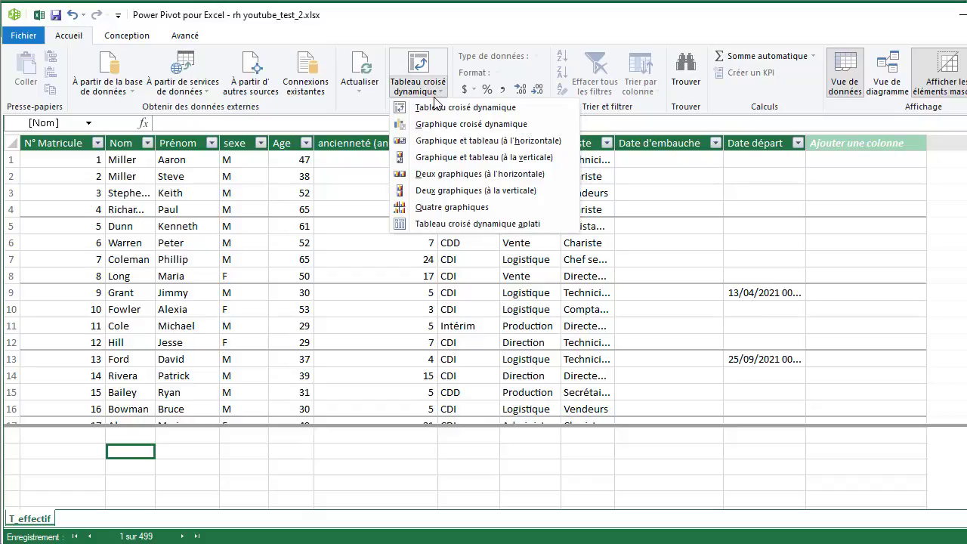
left_click(438, 107)
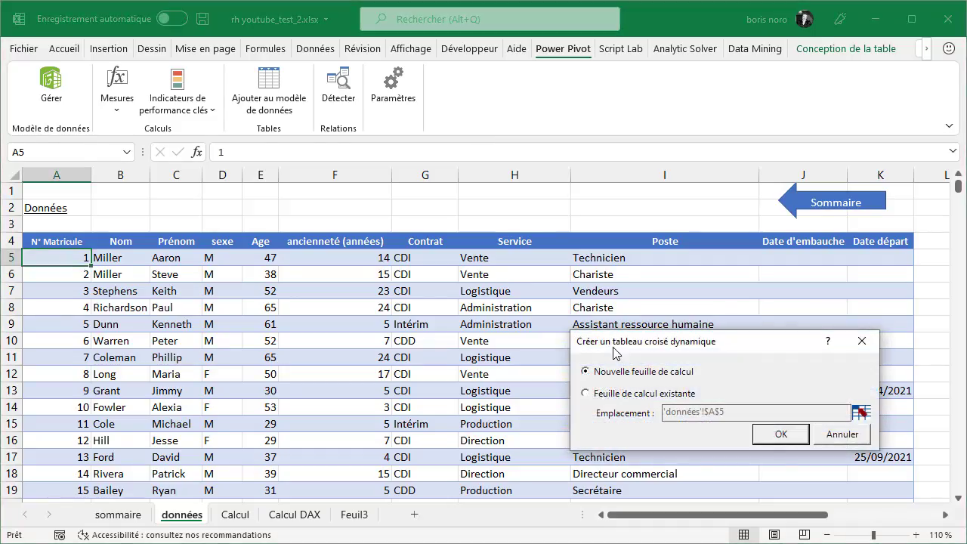
left_click(591, 393)
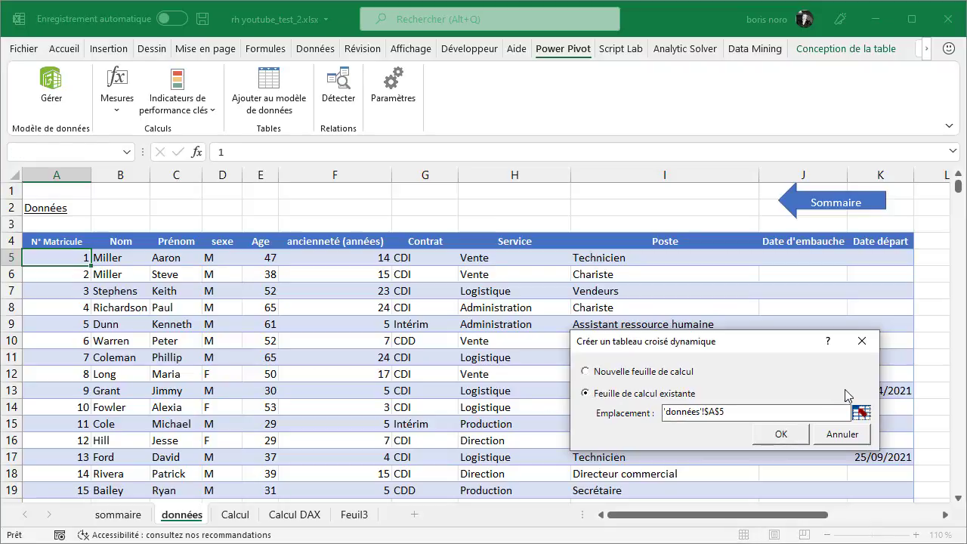
left_click(861, 412)
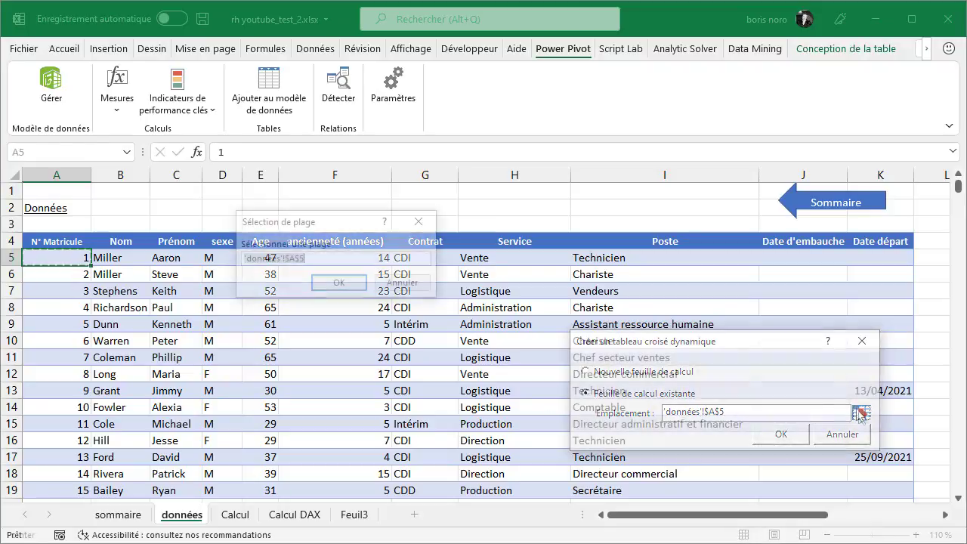
left_click(294, 514)
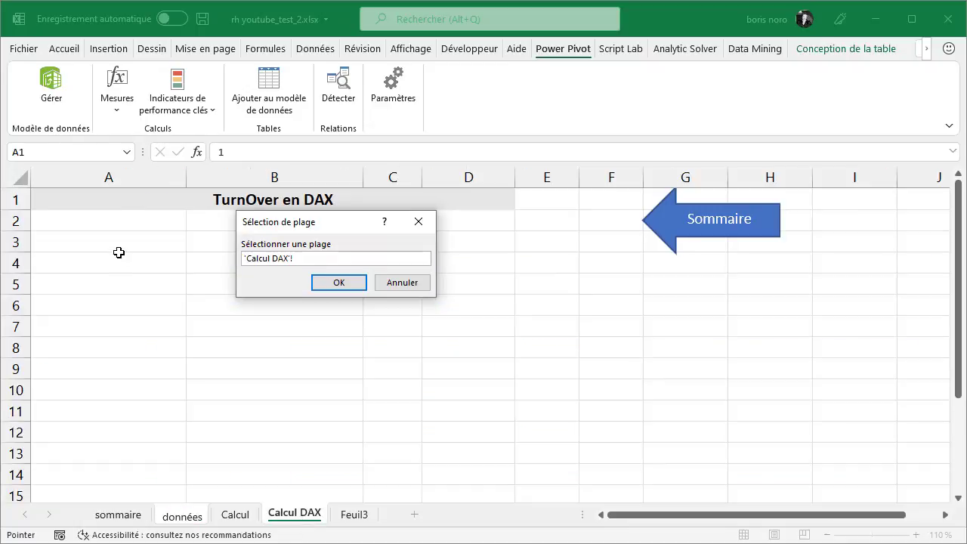
left_click(112, 243)
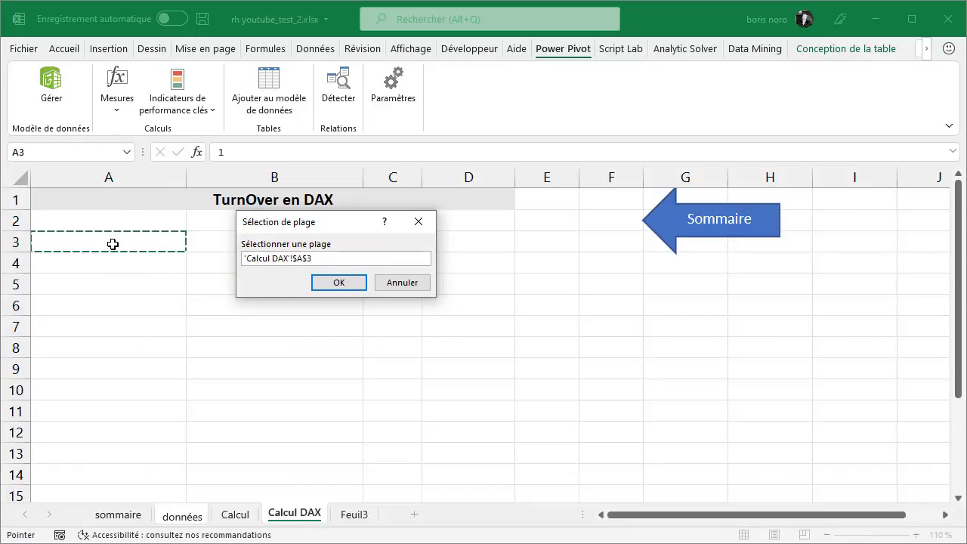
left_click(339, 284)
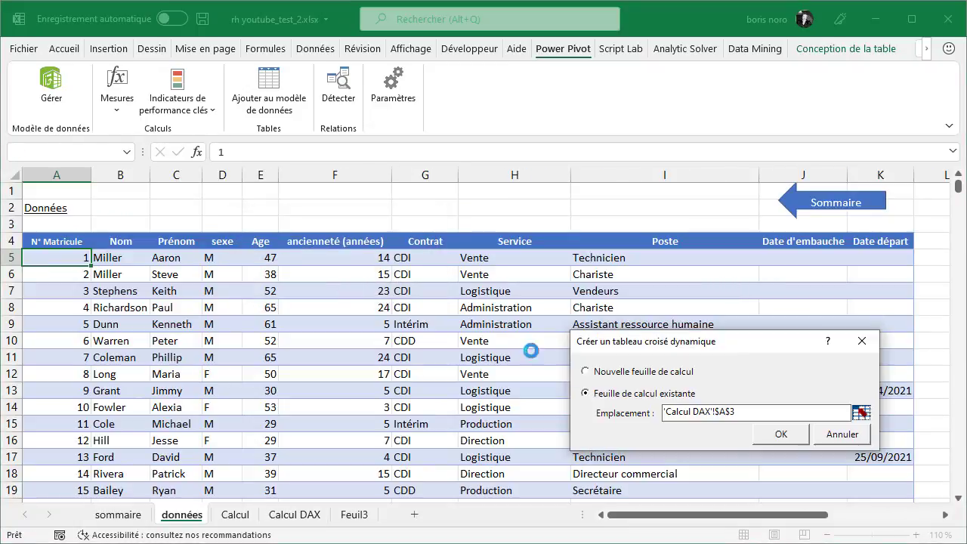
left_click(780, 435)
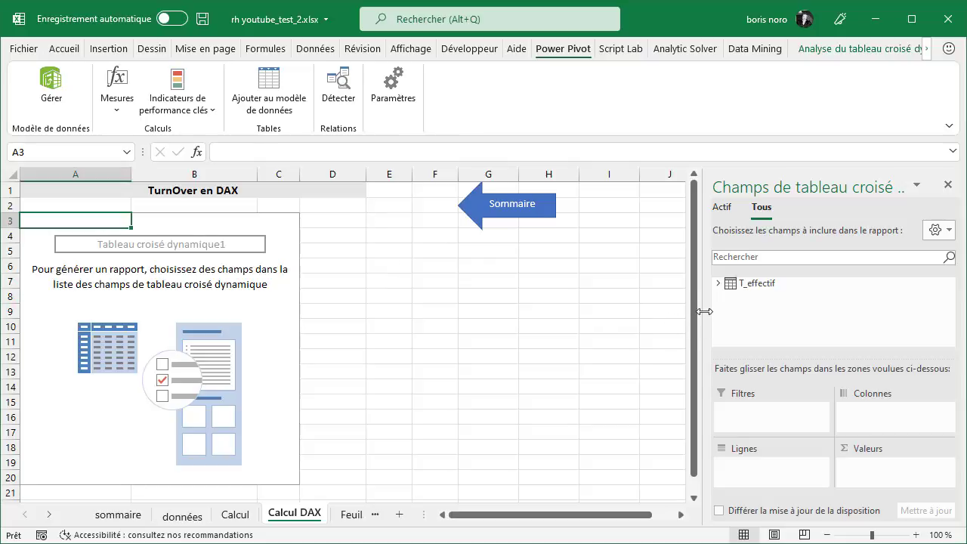
- Widen the pivot table field pane, expand T_effectif and add the Service field to the rows
left_click_drag(705, 309, 602, 329)
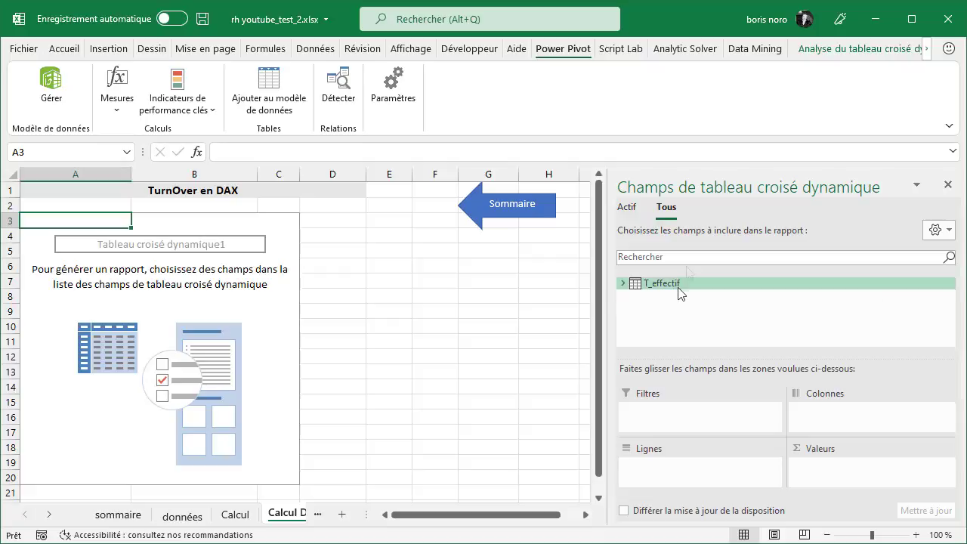
left_click(624, 286)
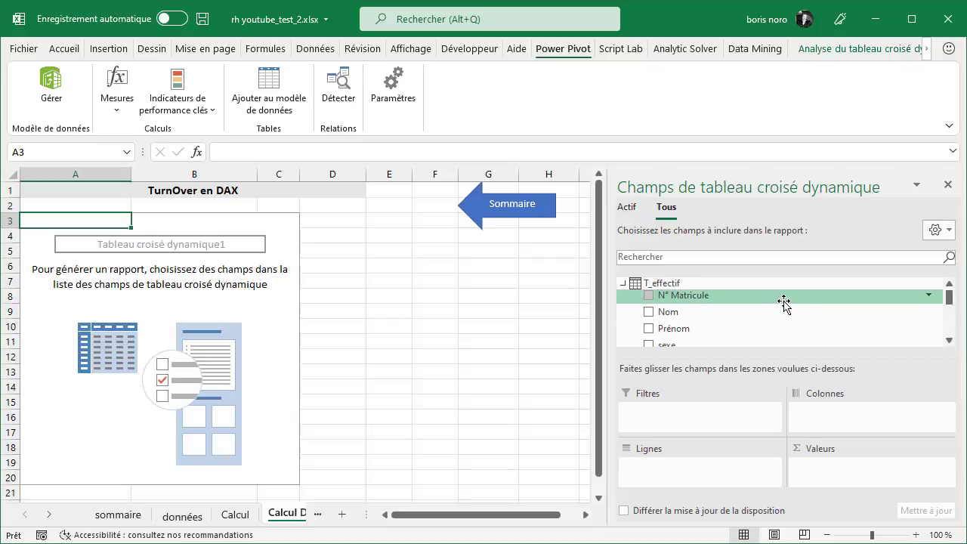
scroll(787, 305, "down", 5)
scroll(783, 303, "up", 5)
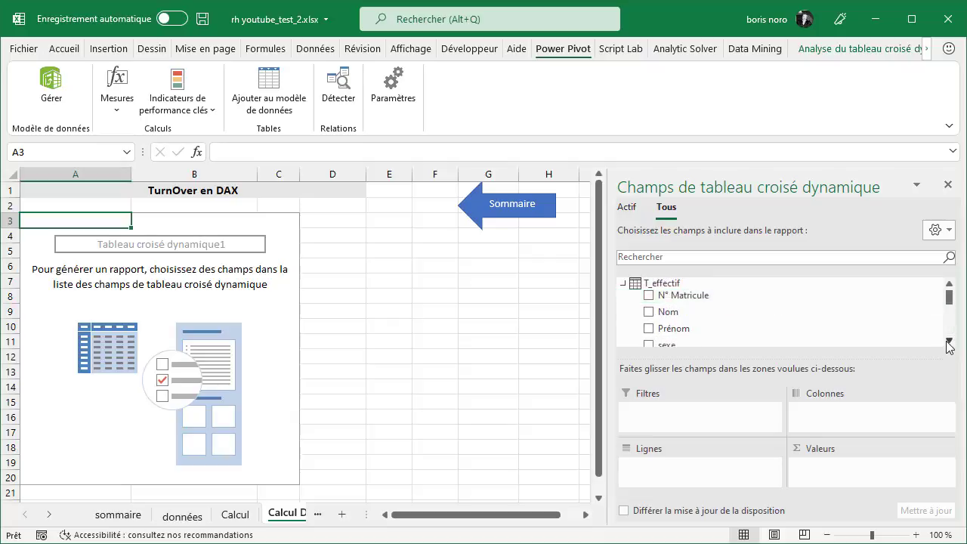
left_click(948, 340)
left_click(948, 340)
left_click(949, 340)
left_click(948, 340)
left_click(948, 340)
left_click_drag(669, 339, 647, 469)
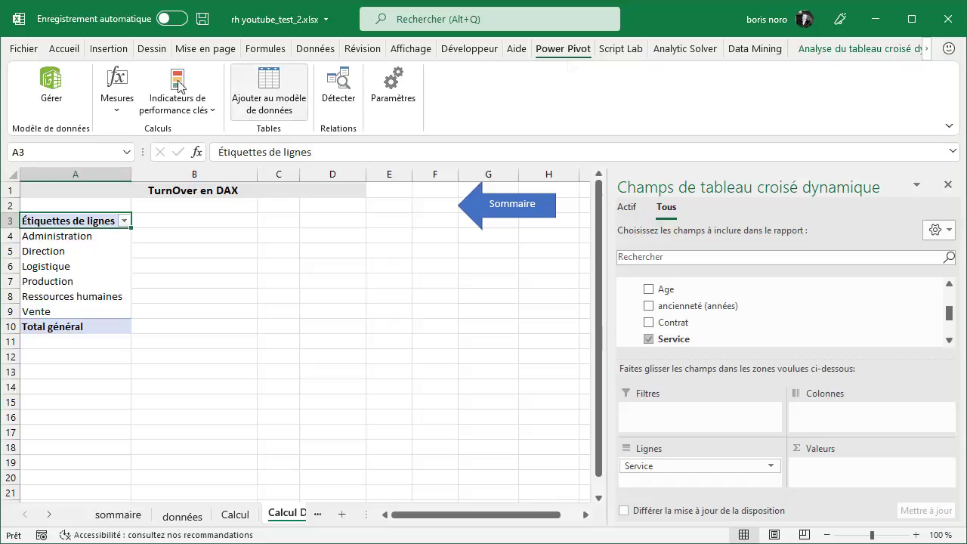
- Create a new measure in the T_effectif table and name it TurnOver
left_click(121, 113)
left_click(181, 131)
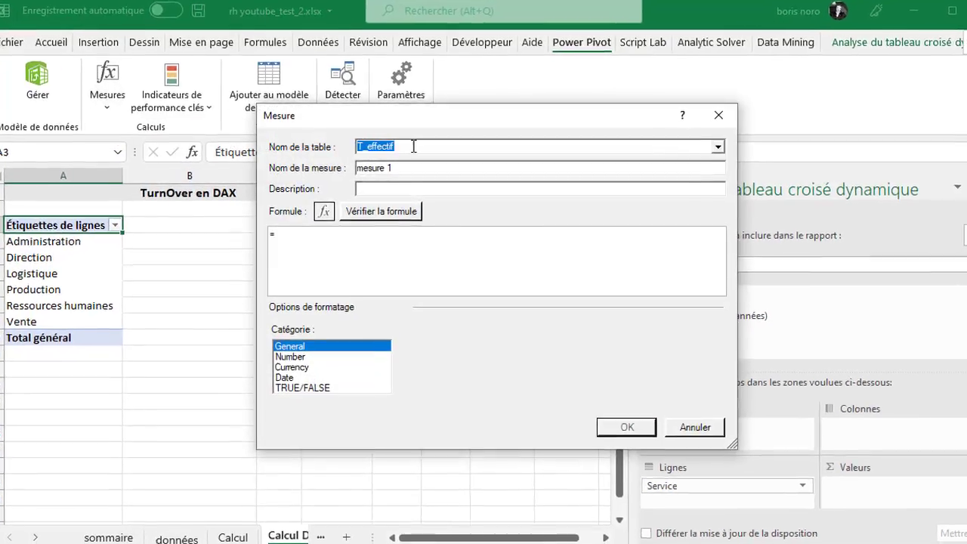
left_click(413, 146)
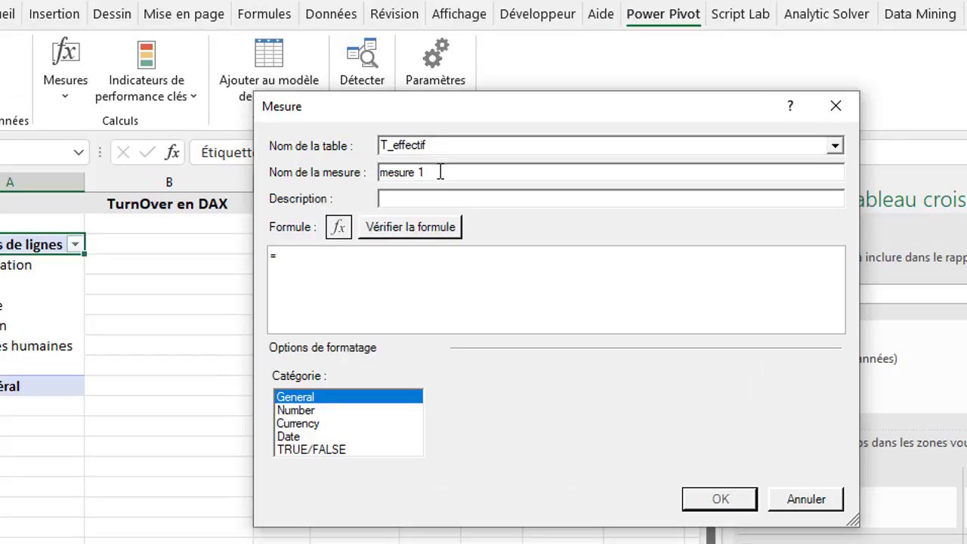
key("BackSpace")
- Begin the measure's formula with the comment "// déclaration des variables" on its own line, followed by a blank line
left_click(312, 258)
key("Return")
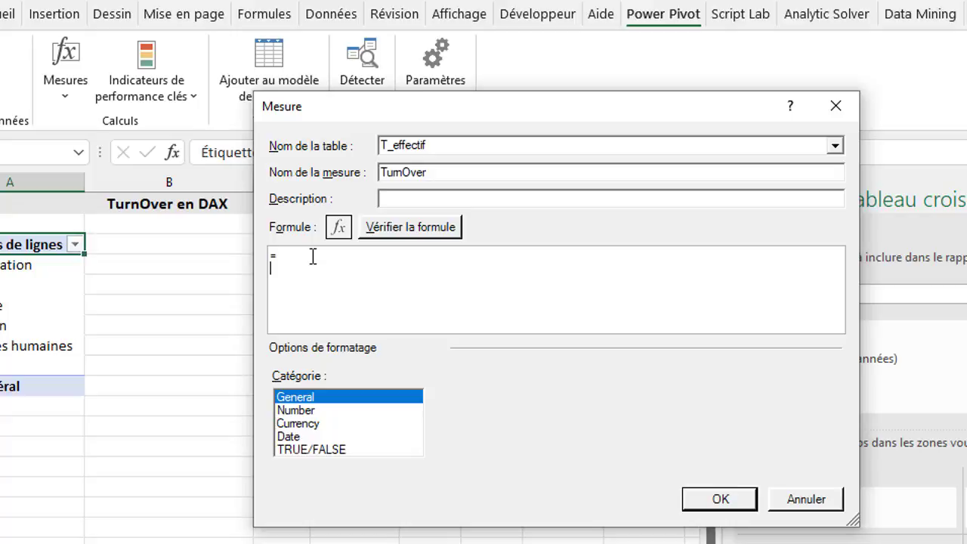
type("// déclaration des variables")
key("Return")
key("Return")
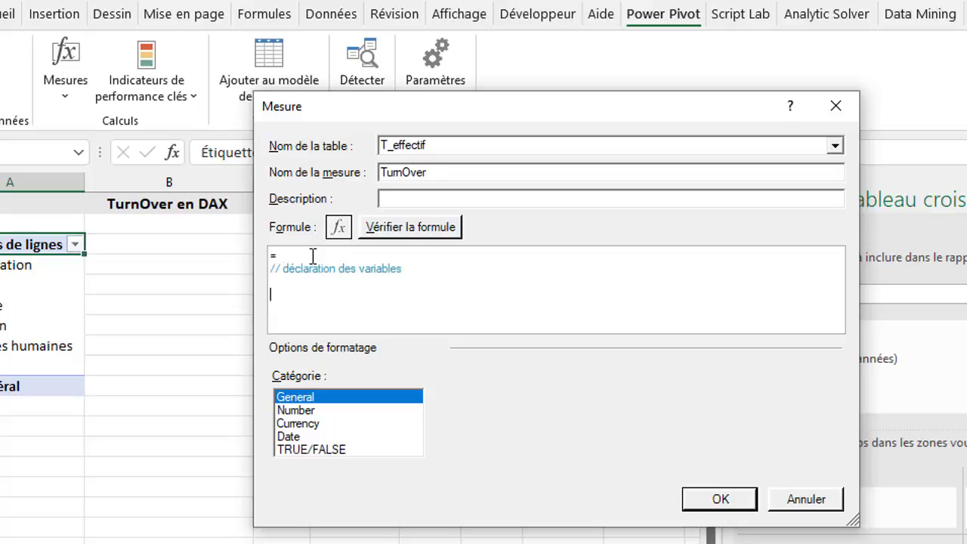
- Declare the variable nb_depart as COUNTA([Date départ]) on its own line of the measure formula
type("var nb_depart = ")
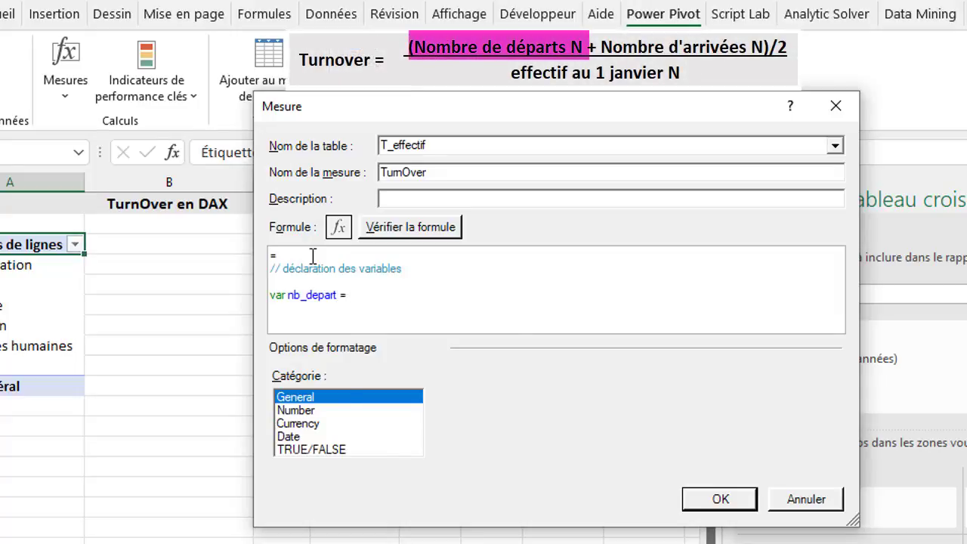
type("cou")
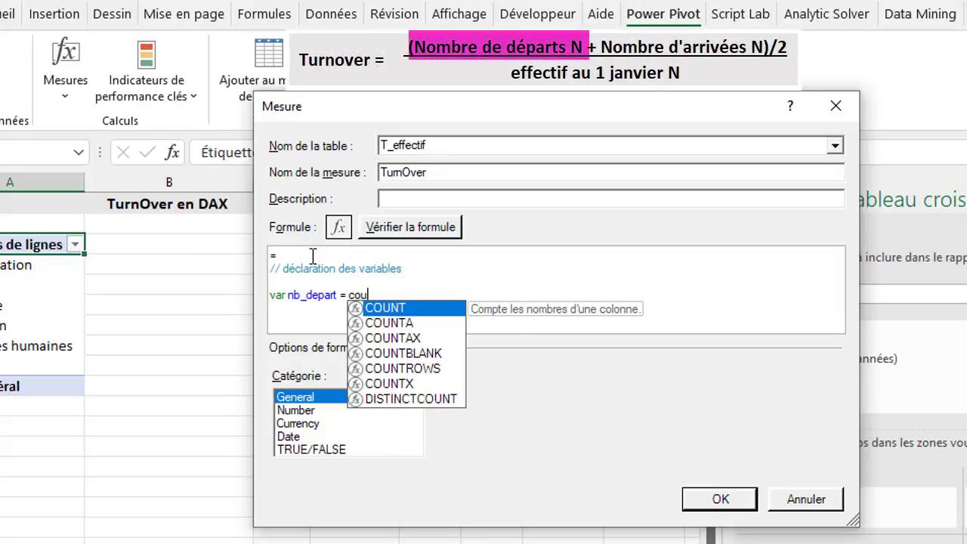
left_click(393, 328)
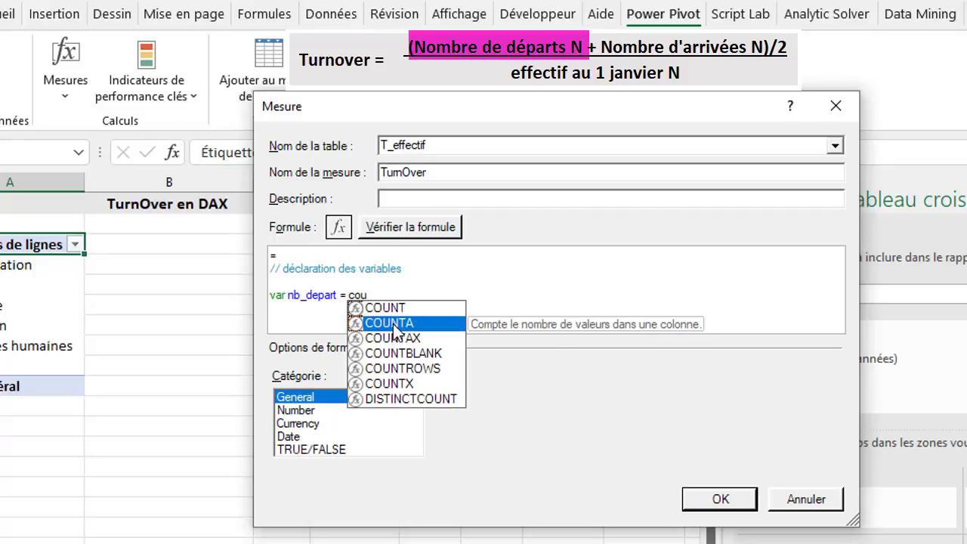
double_click(394, 330)
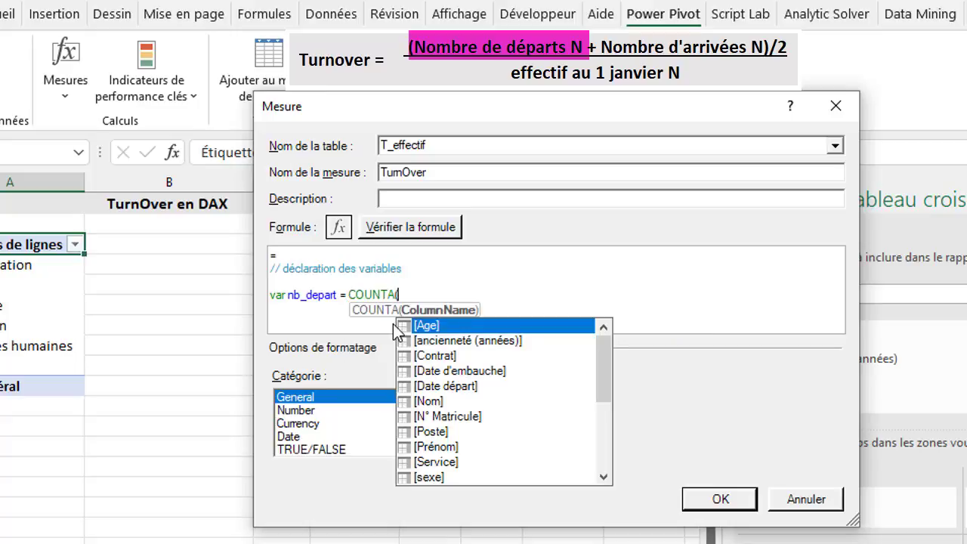
left_click(601, 342)
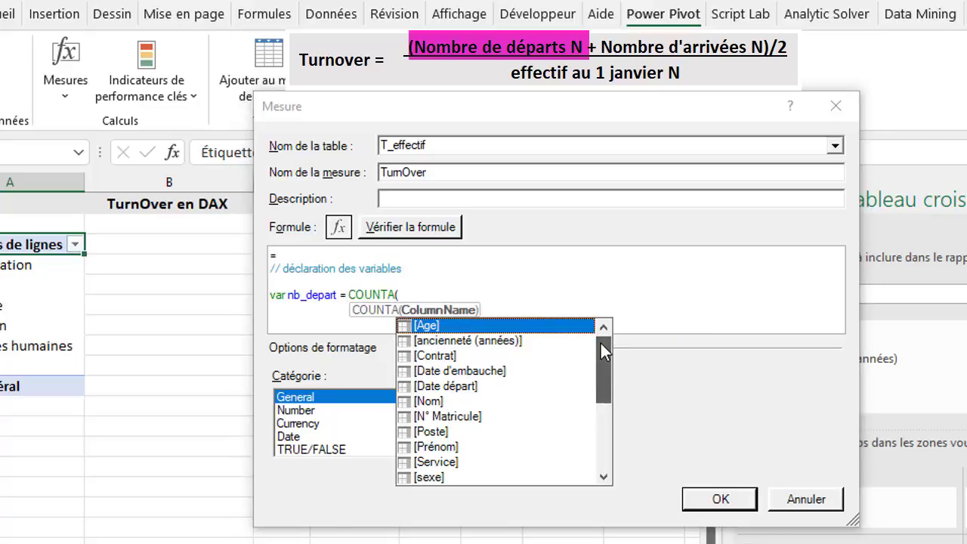
double_click(464, 388)
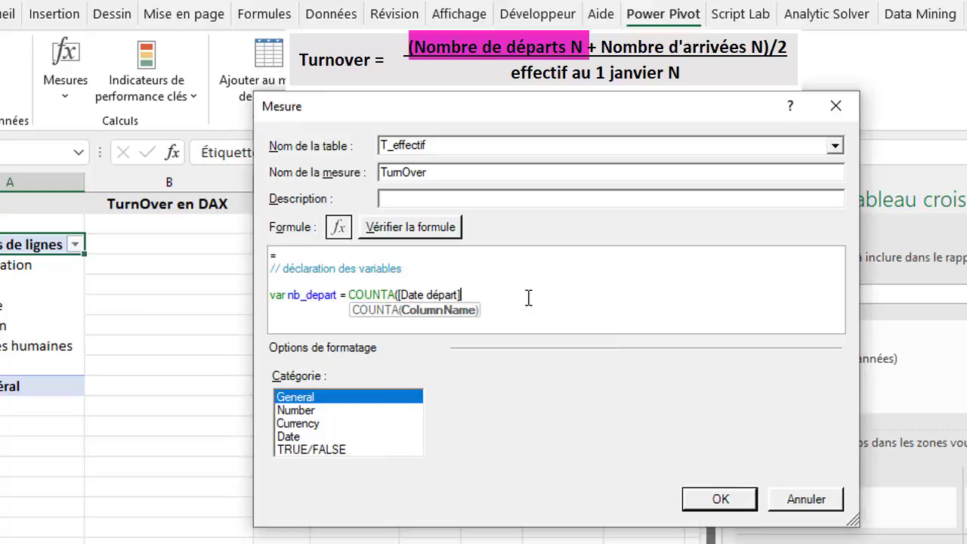
type(")")
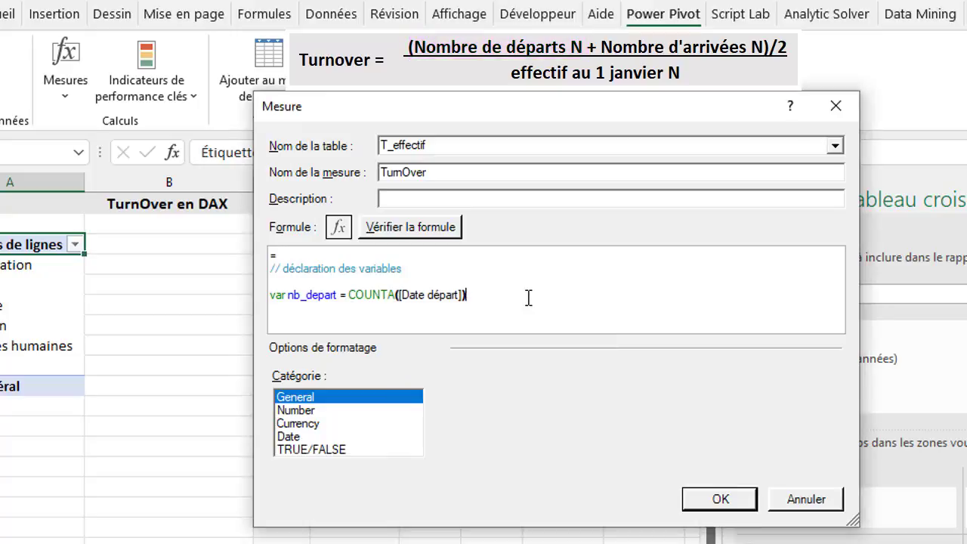
key("Return")
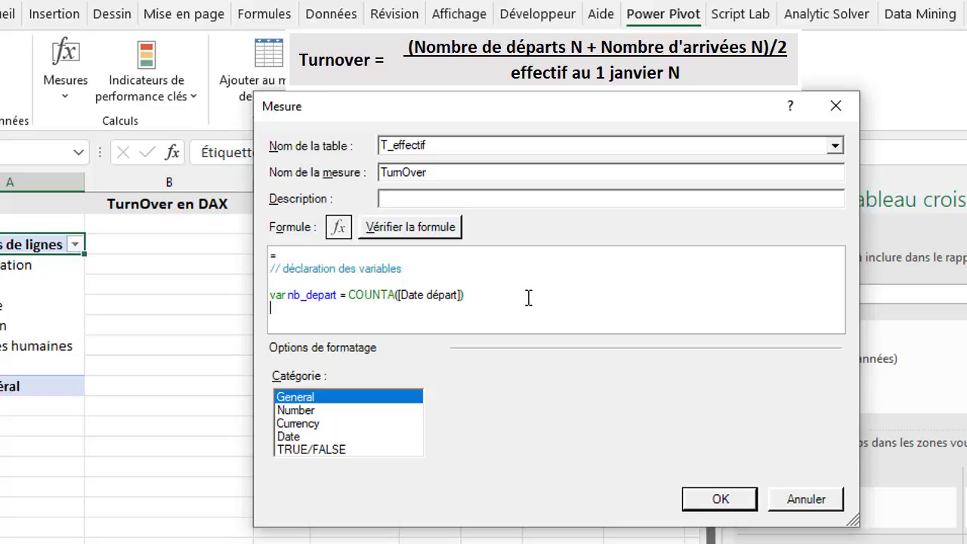
- Declare the variable nb_embauche as COUNTA([Date d'embauche]) on the following line
type("var nb_embauche ")
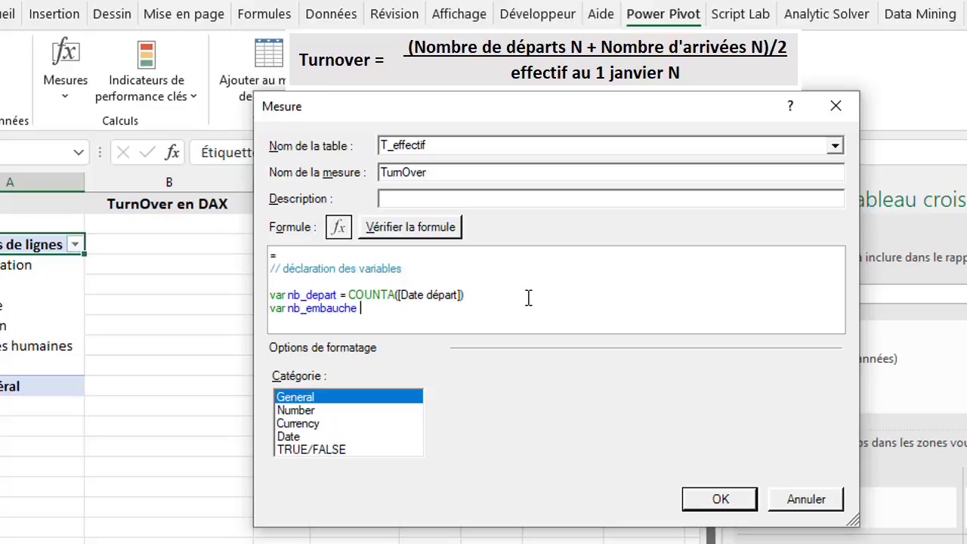
type("= cou")
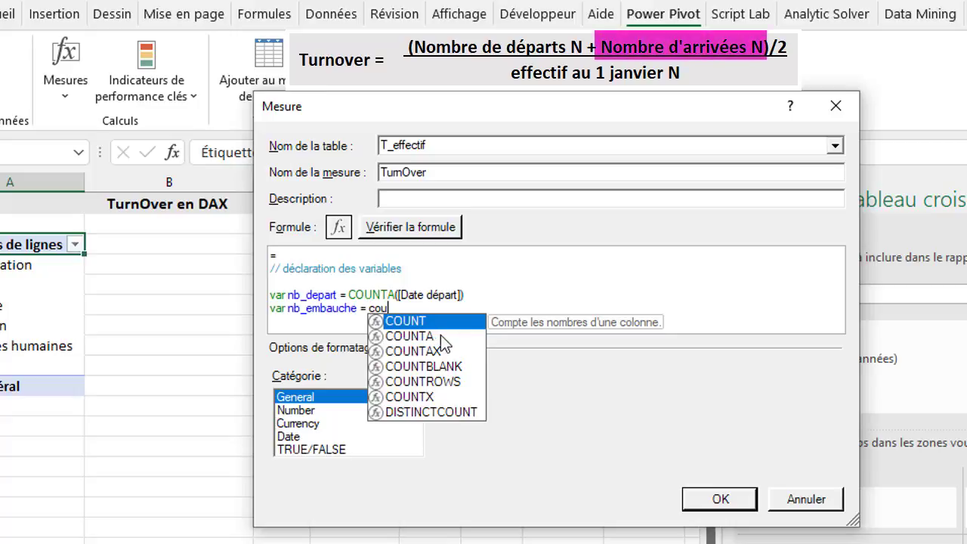
double_click(438, 337)
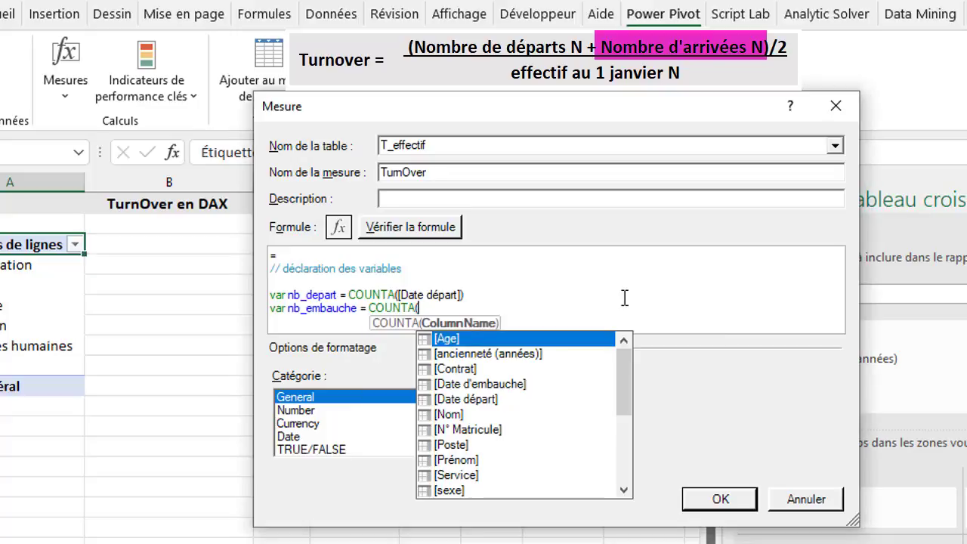
type("da")
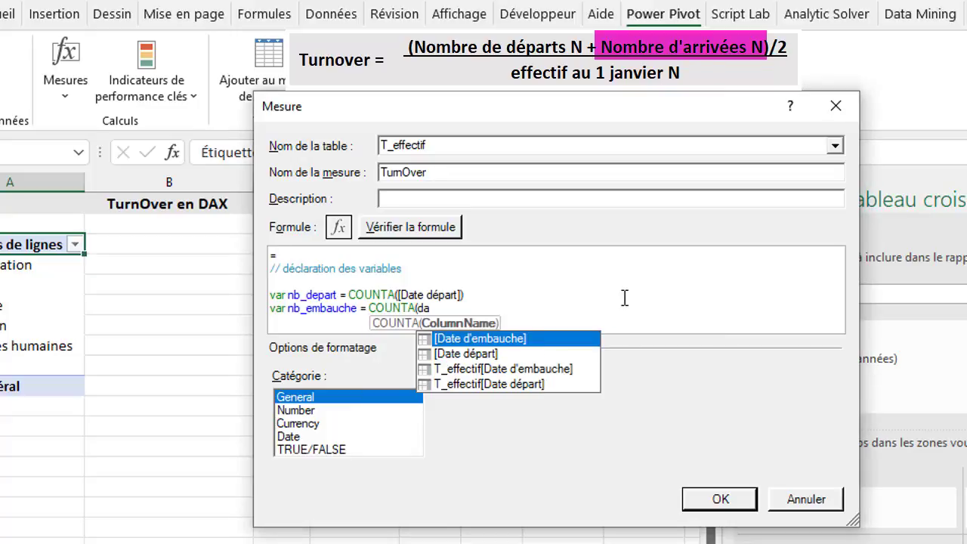
double_click(514, 340)
type(")")
key("Return")
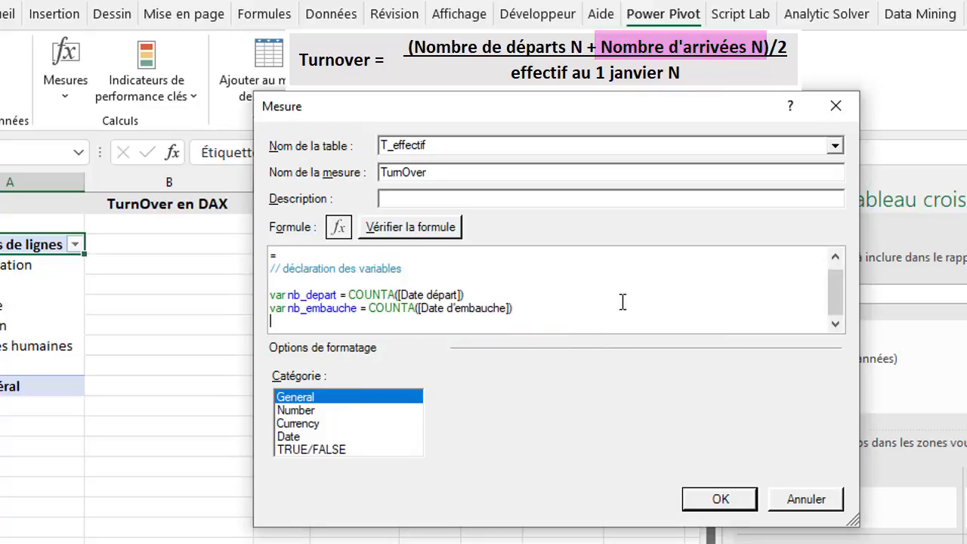
- Declare the variable effectif_debut_periode as COUNTA([N° Matricule]) + nb_depart - nb_embauche
type("var ")
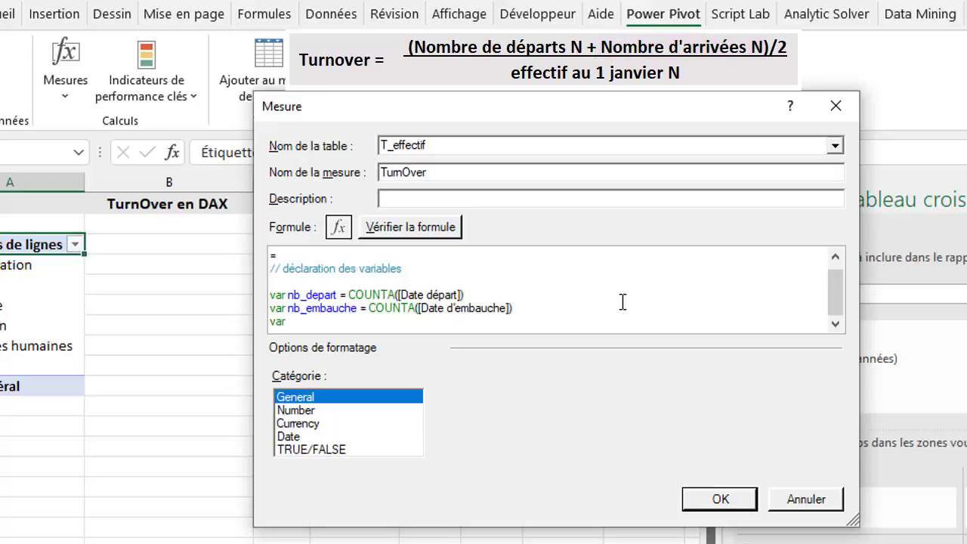
type("effectif_debut_periode = ")
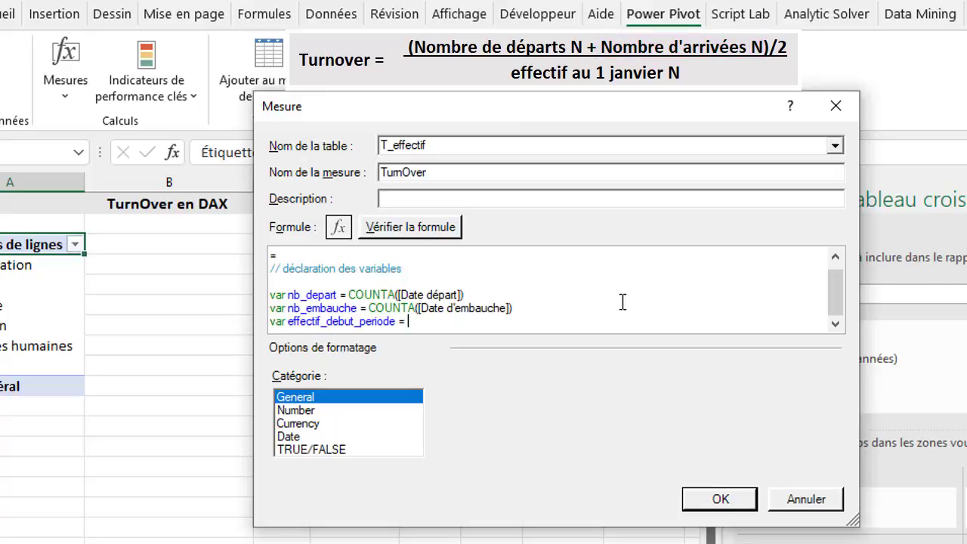
type("cou")
double_click(491, 347)
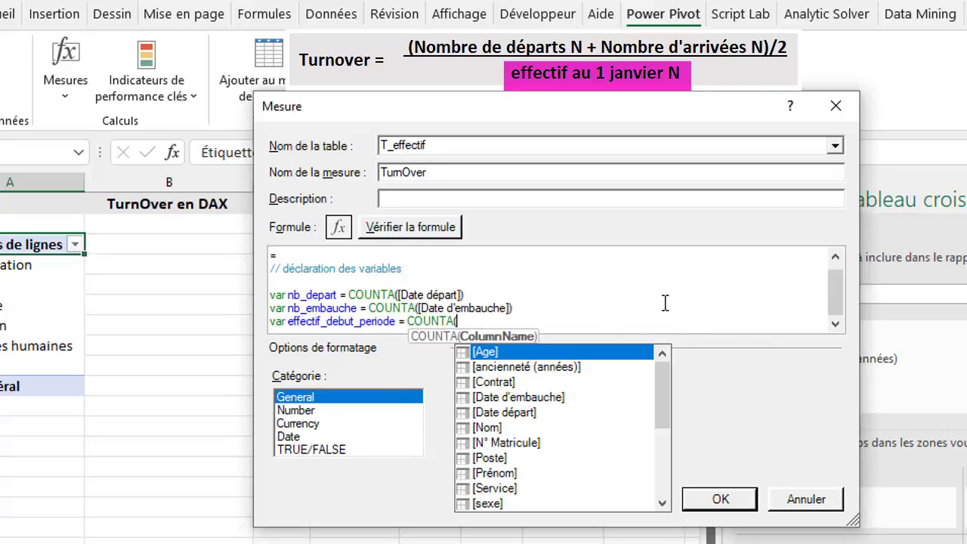
double_click(523, 443)
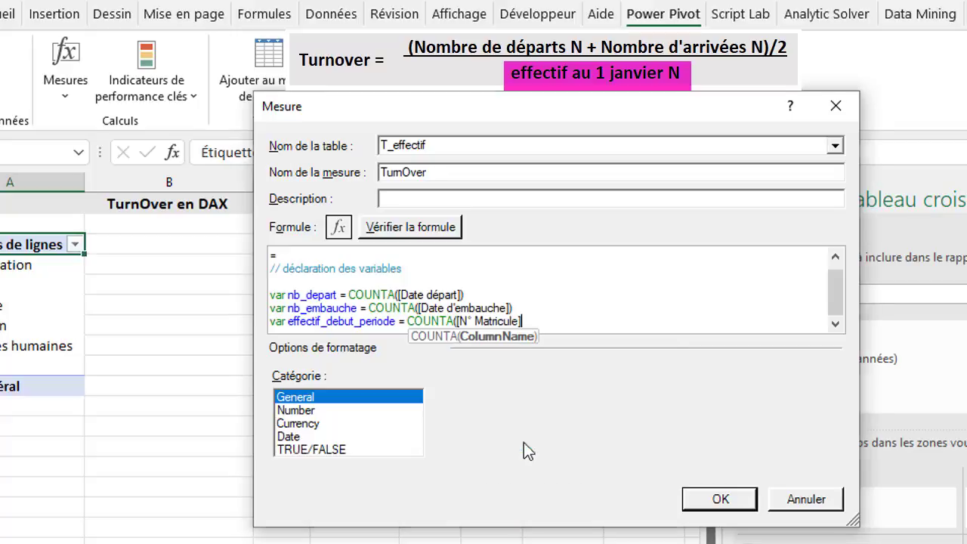
type(") +")
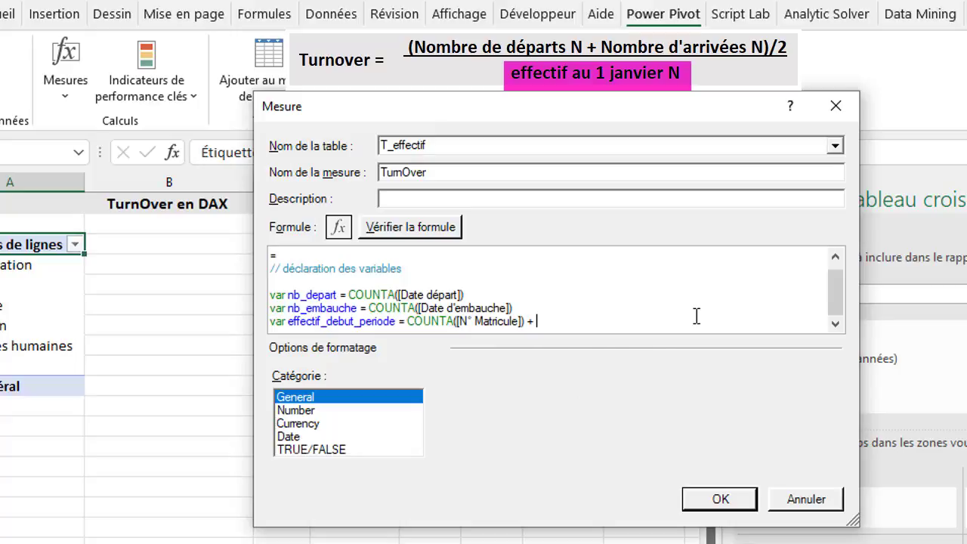
type(" nb")
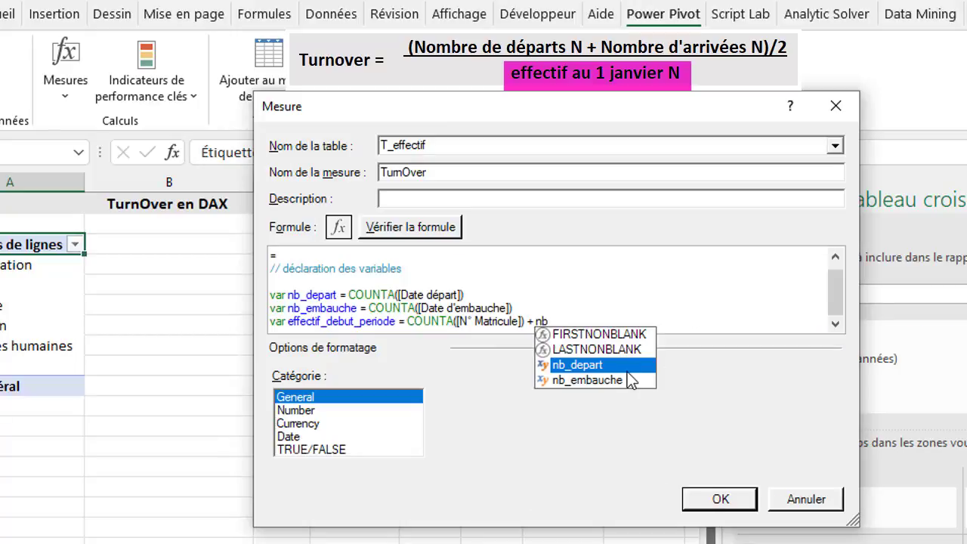
double_click(625, 366)
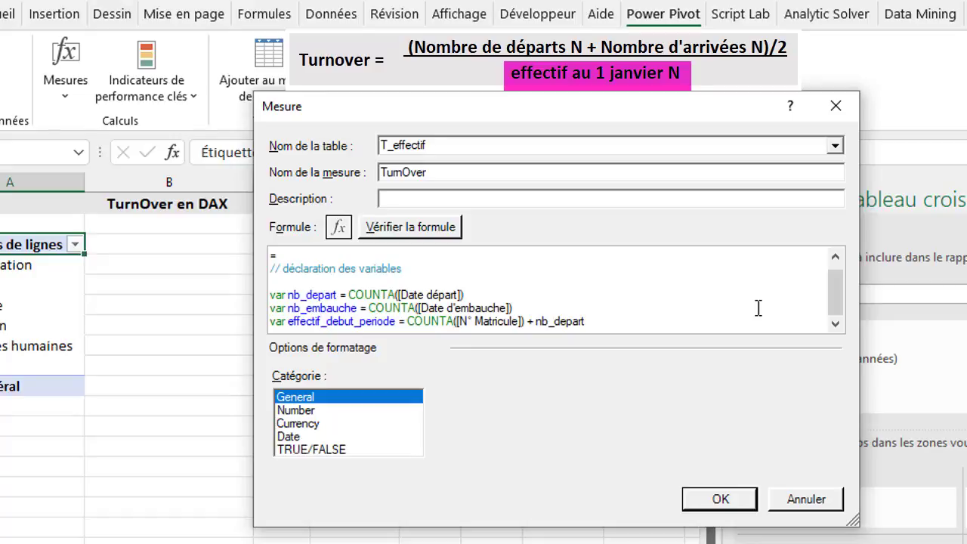
type("- nb")
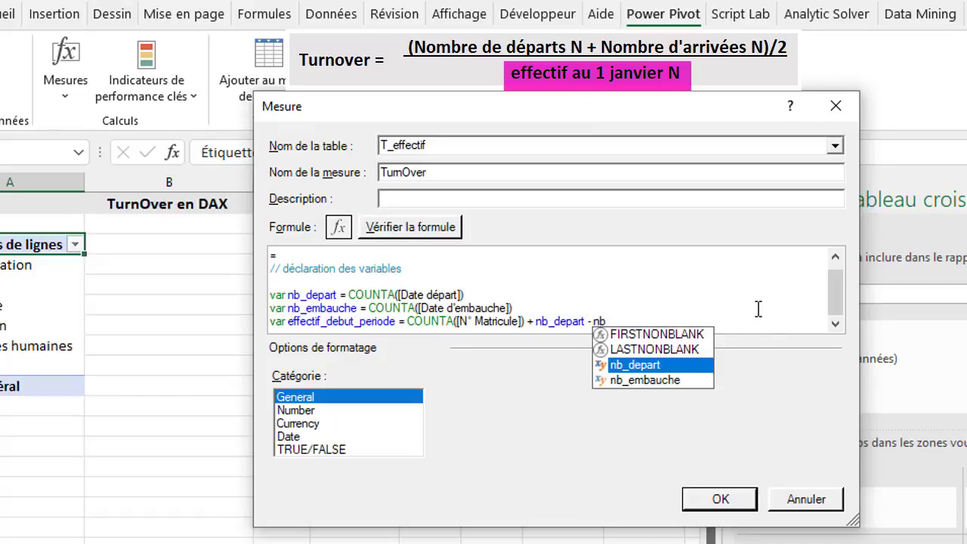
double_click(681, 380)
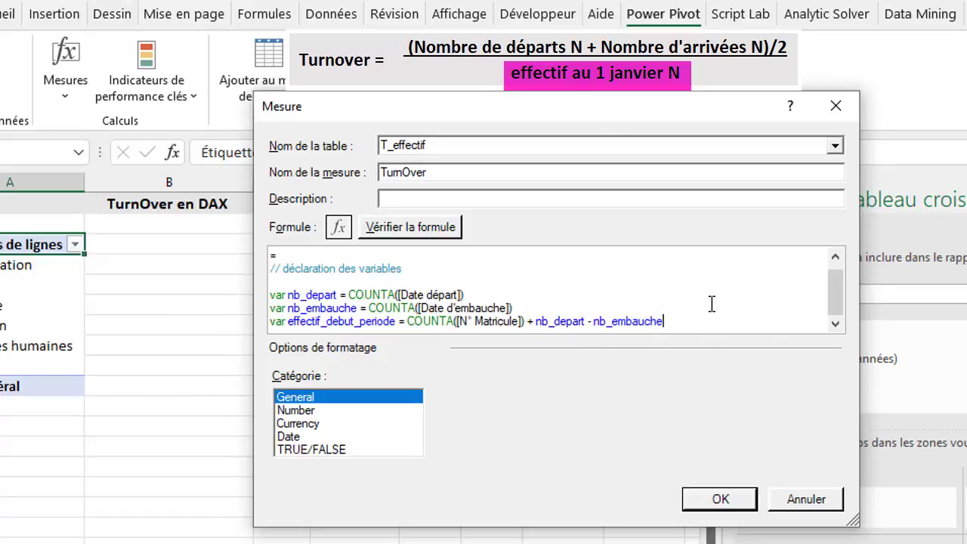
key("Return")
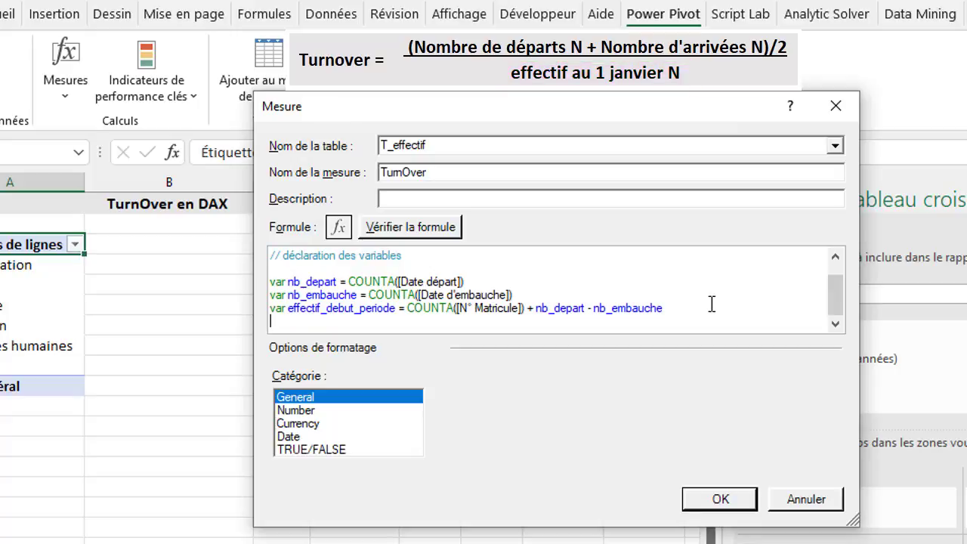
- Declare the variable numerateur as DIVIDE((nb_depart+nb_embauche);2)
type("var numerateur = ")
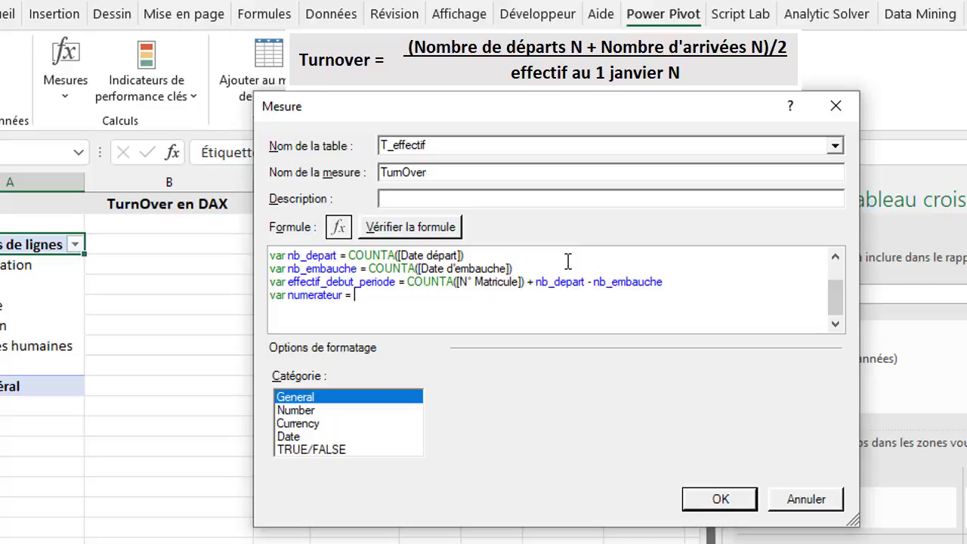
type("div")
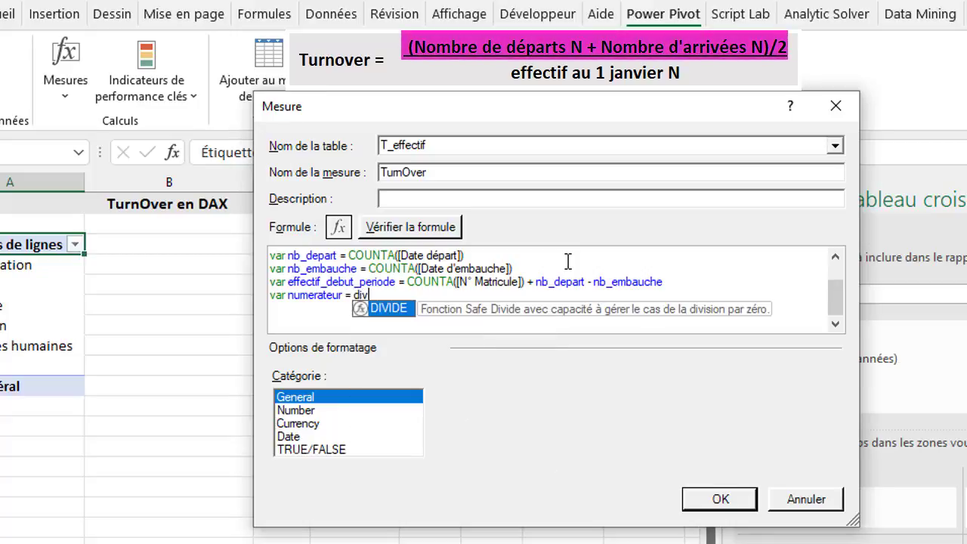
double_click(393, 307)
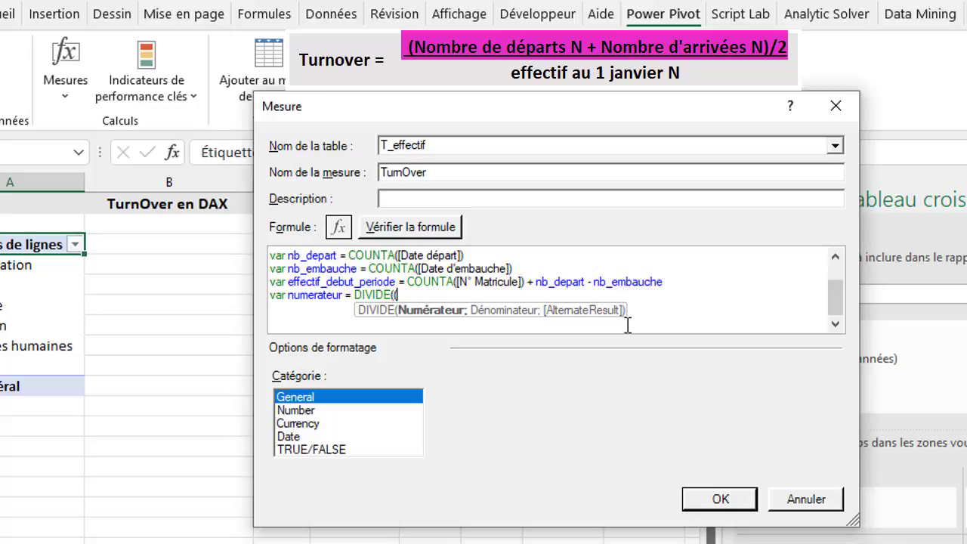
type("nb")
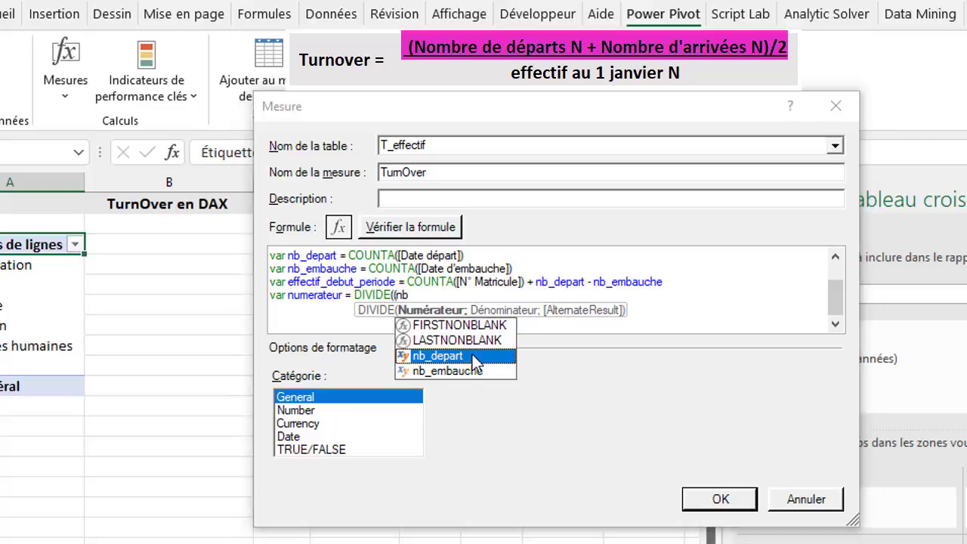
double_click(472, 354)
type("+")
type("nb")
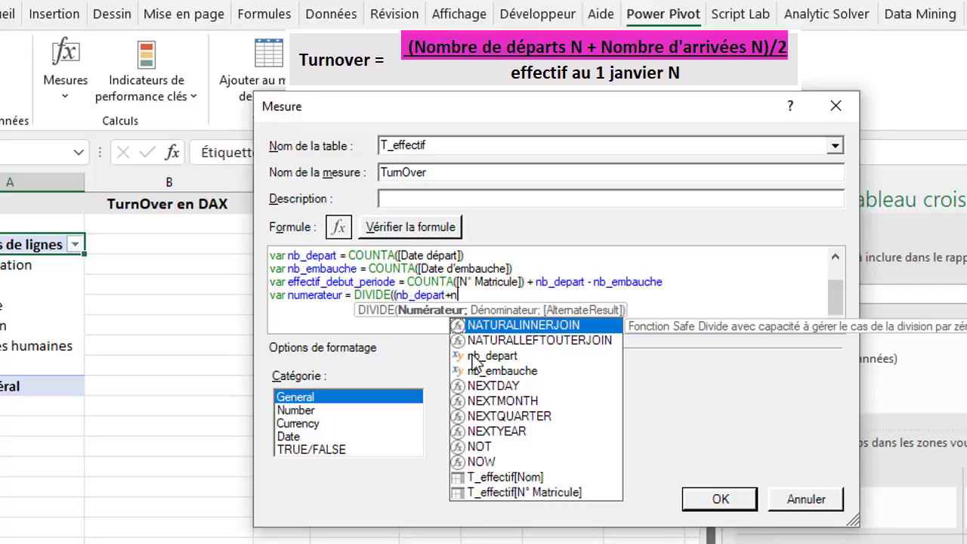
double_click(496, 373)
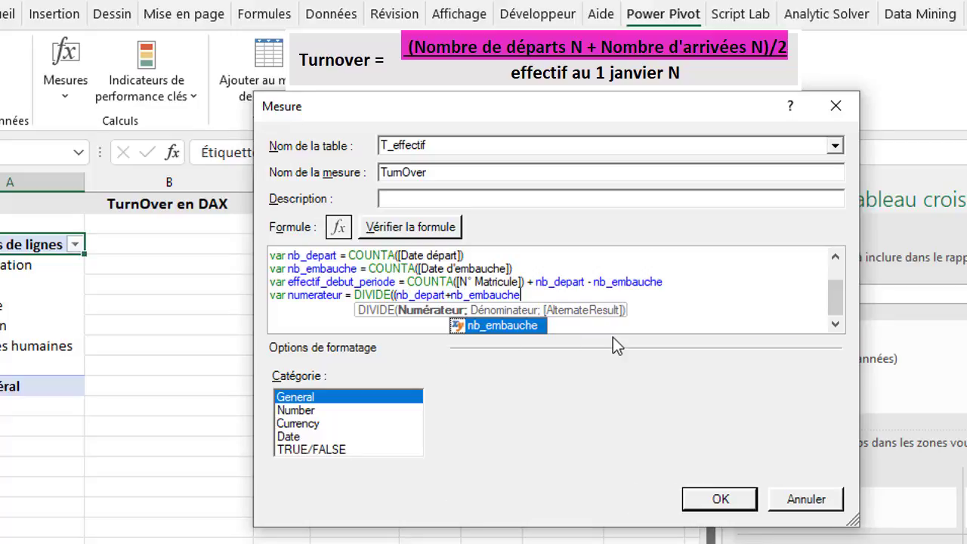
type(");")
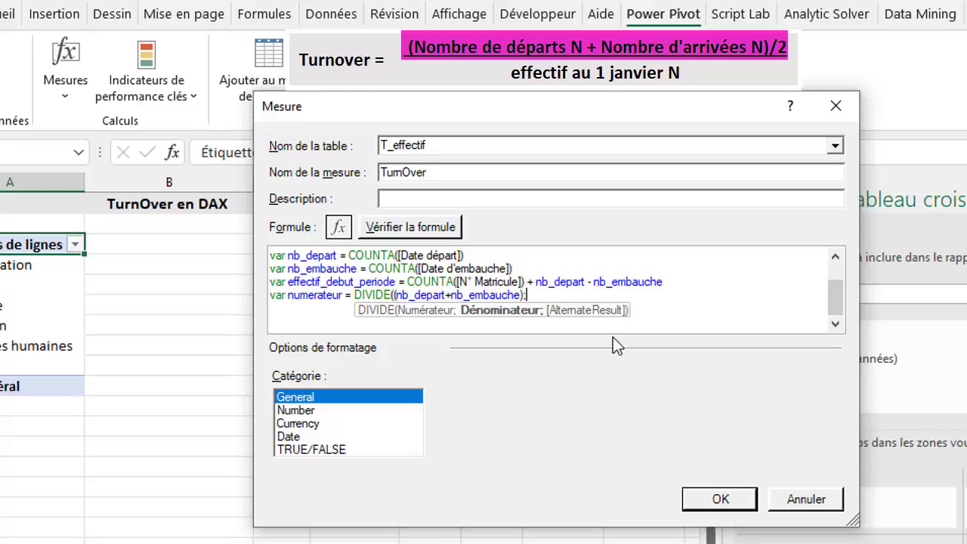
type("2)")
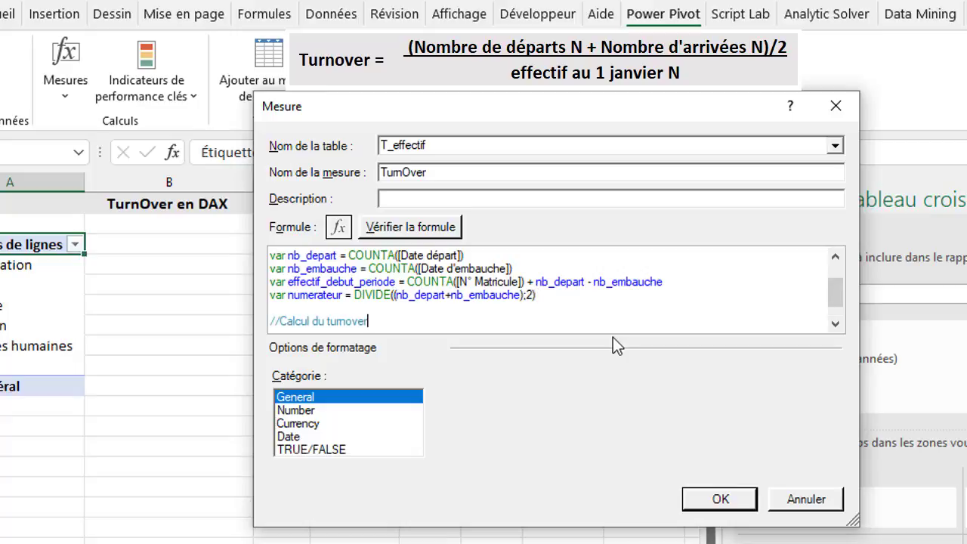
- Below the turnover comment, return DIVIDE(numerateur;effectif_debut_periode) as the result of the measure formula
key("Return")
key("Return")
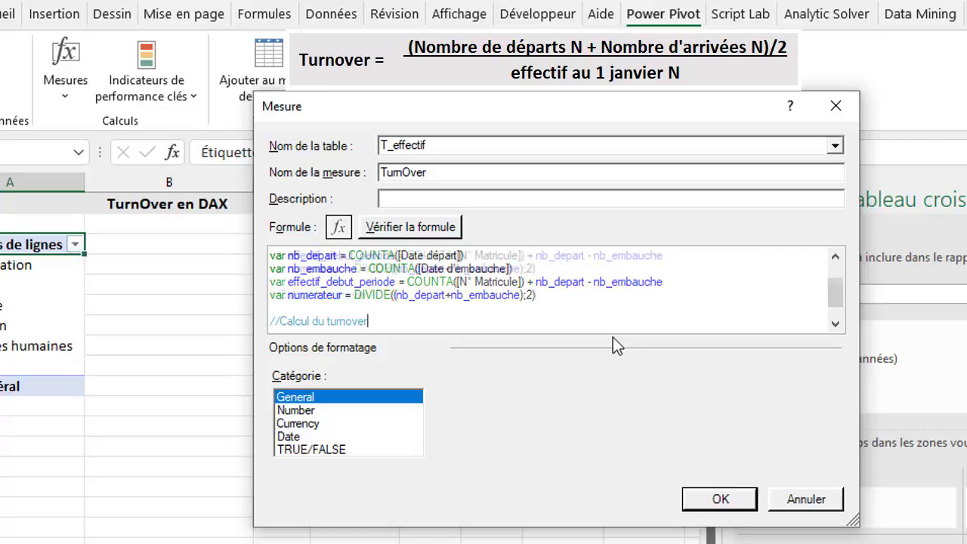
type("return")
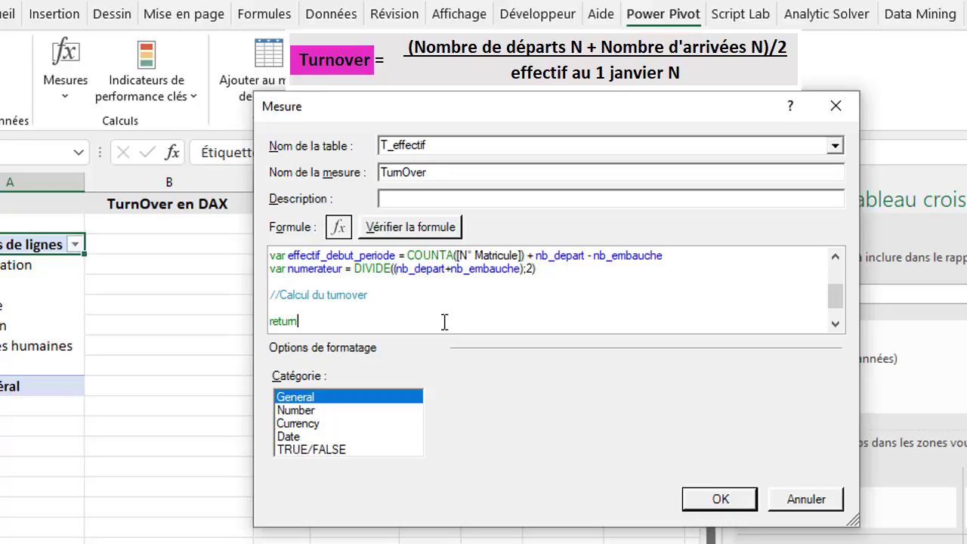
type("di")
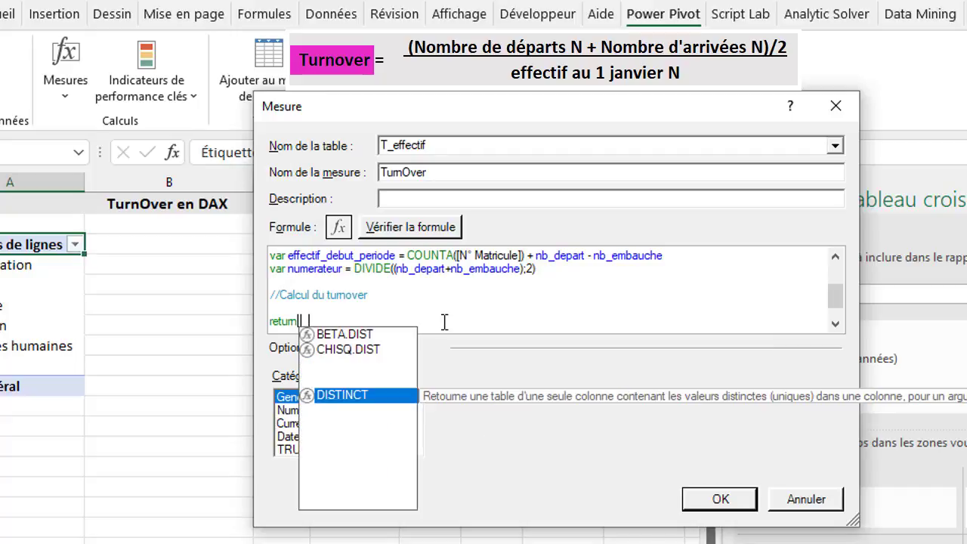
type("VIDE(")
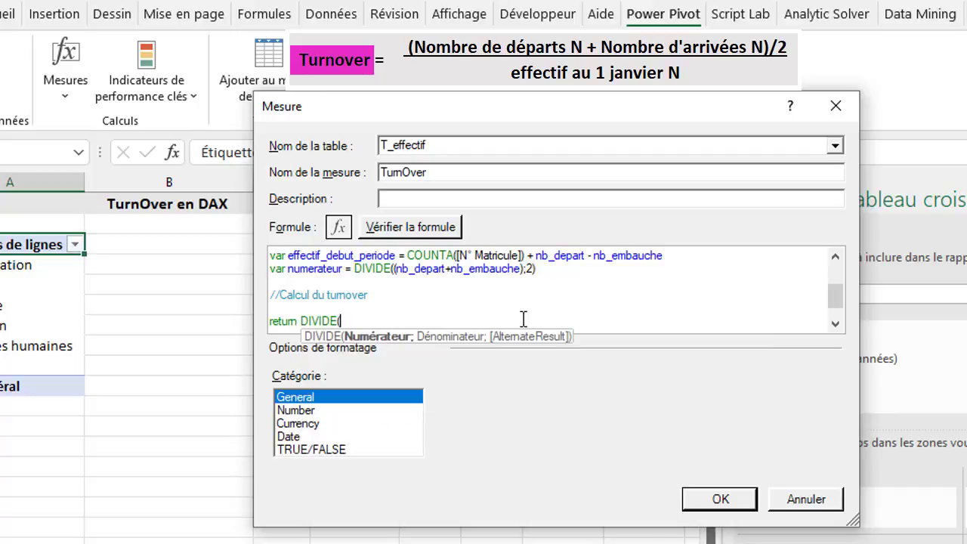
type(" nu")
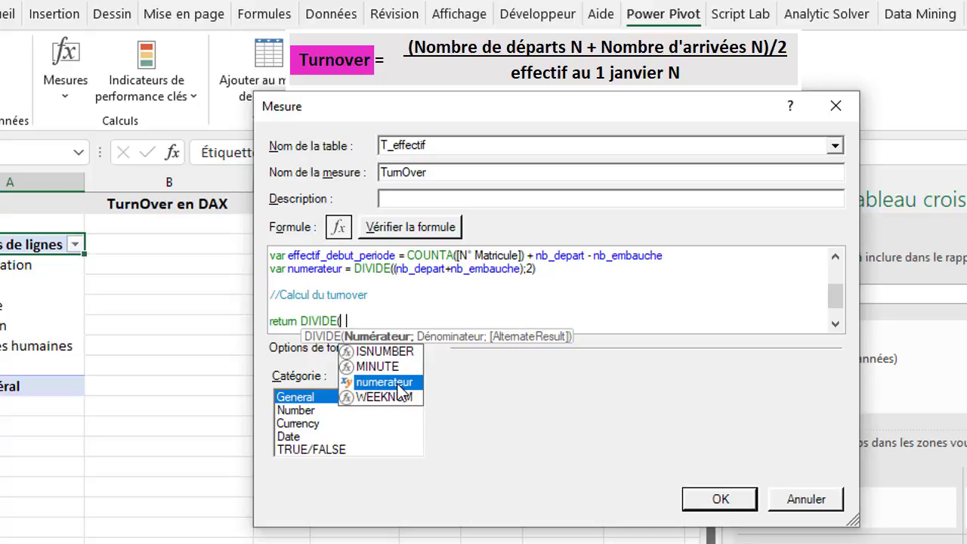
double_click(398, 383)
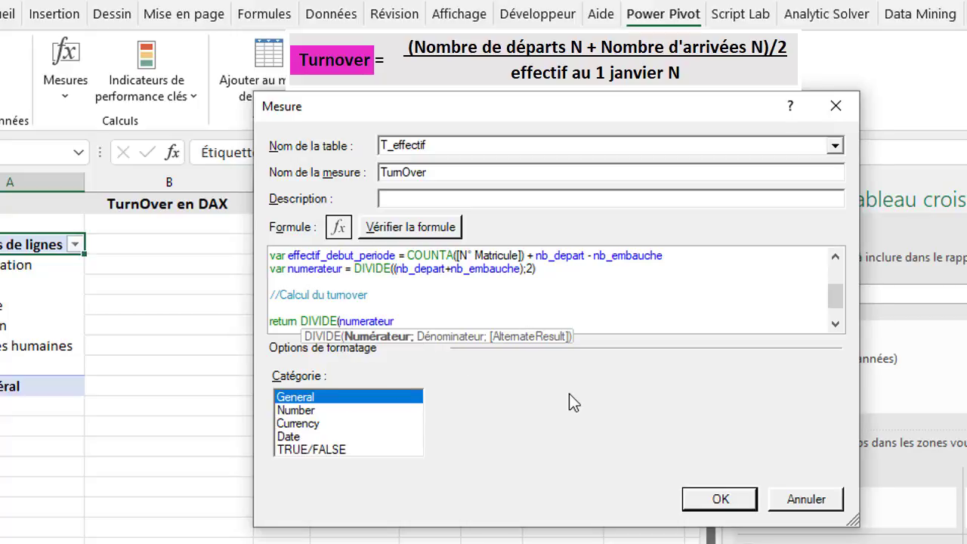
type(";")
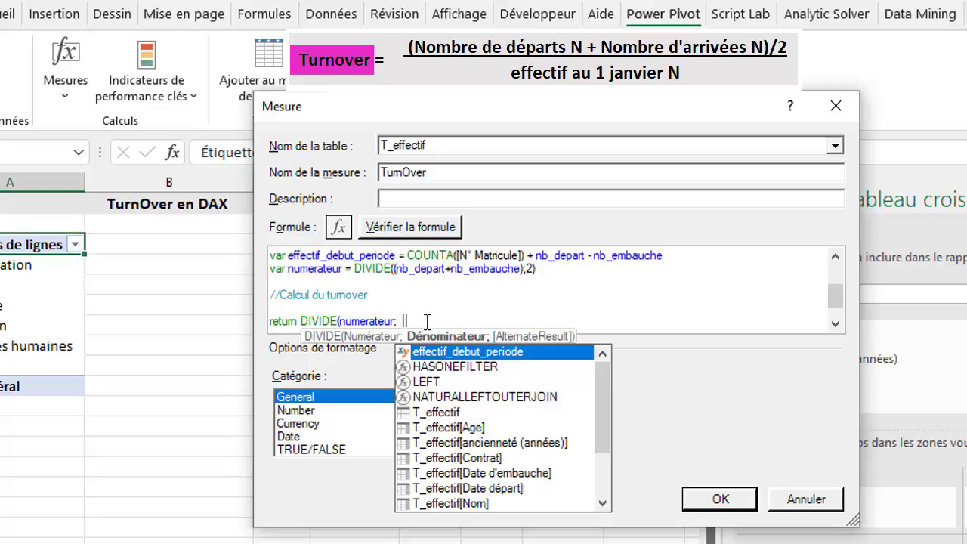
double_click(471, 352)
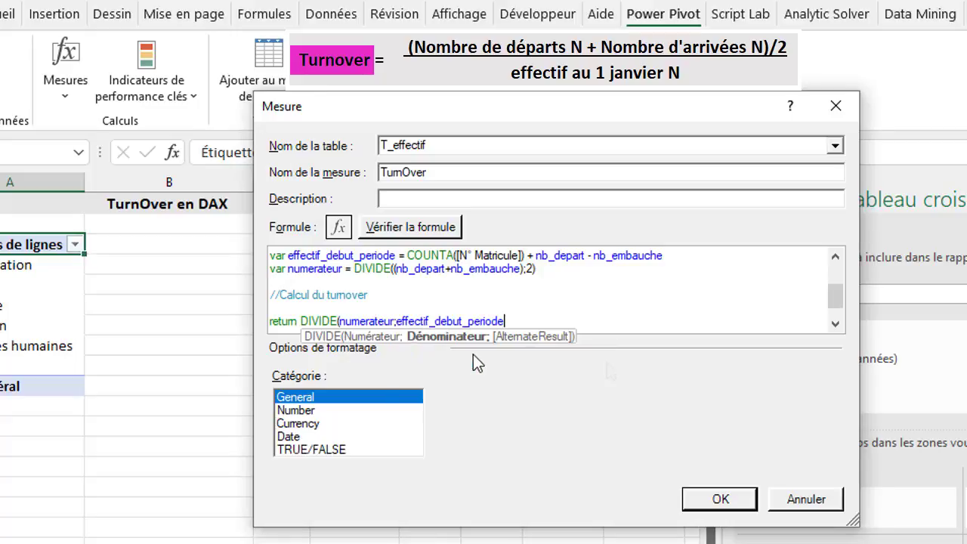
type(")")
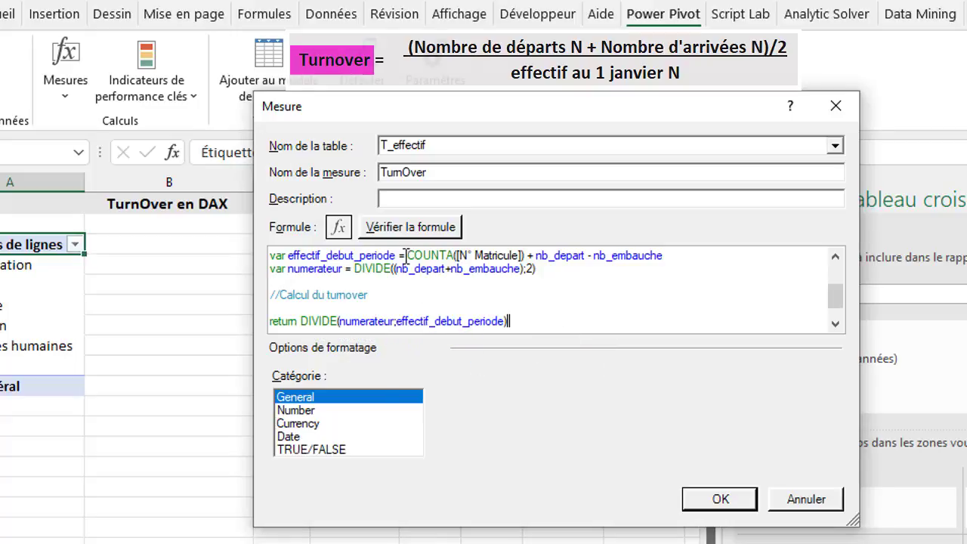
- Check the TurnOver formula and save the measure with the Number category in Pourcentage format
left_click(401, 232)
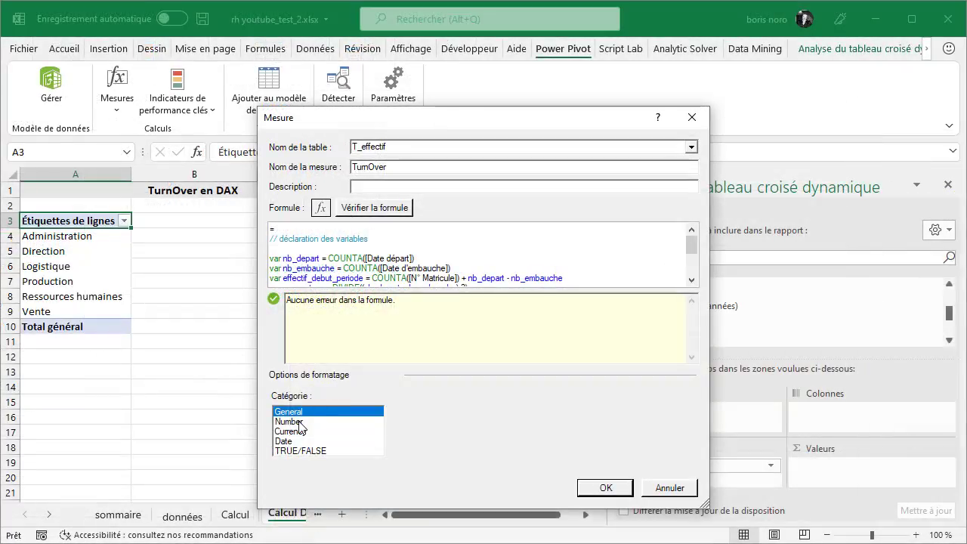
left_click(299, 422)
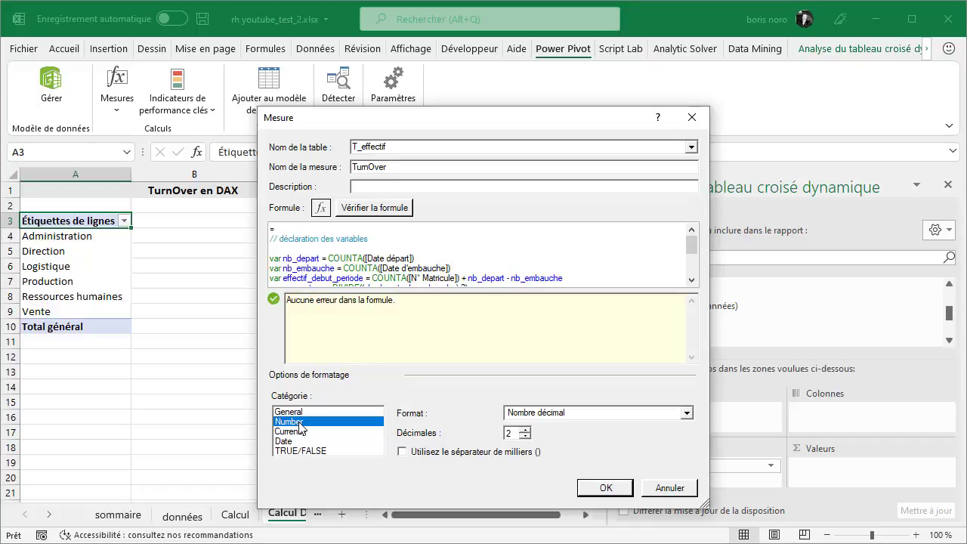
left_click(687, 413)
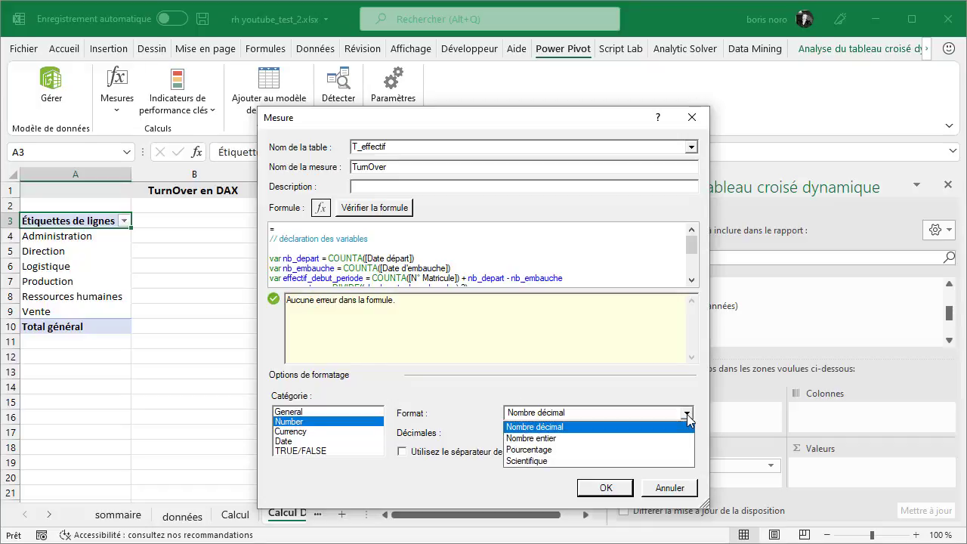
left_click(624, 450)
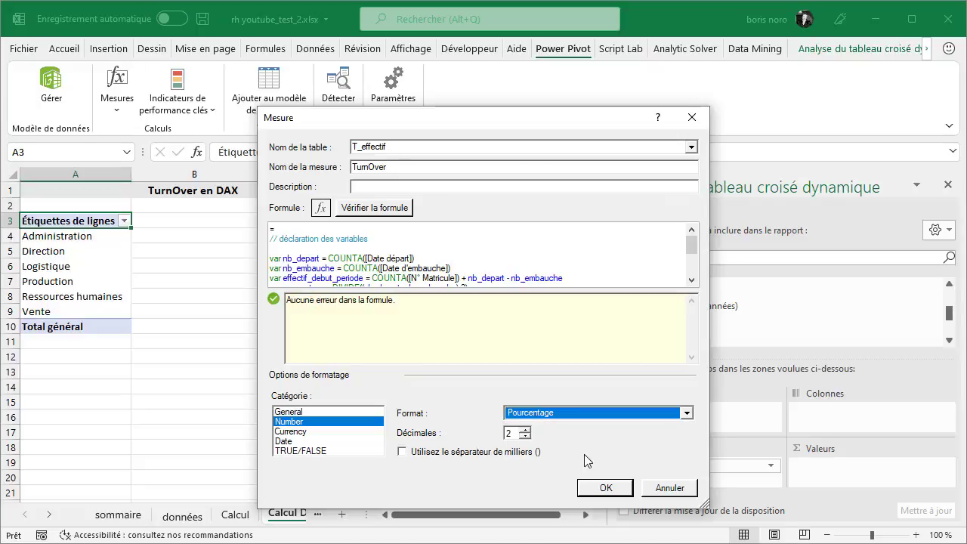
left_click(605, 488)
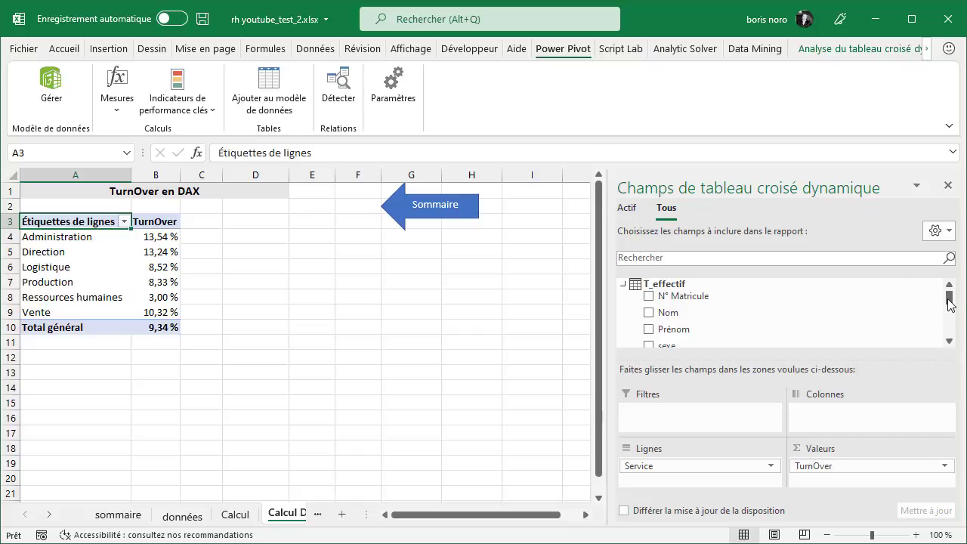
- Compare the pivot table's grand total for TurnOver with the turnover formula result in C12 of the Calcul sheet
left_click_drag(949, 304, 949, 339)
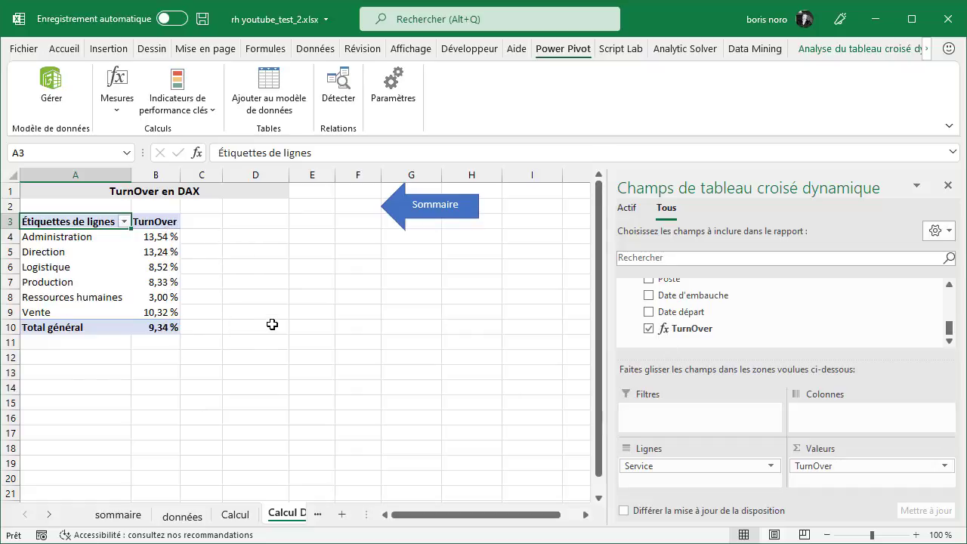
left_click(170, 331)
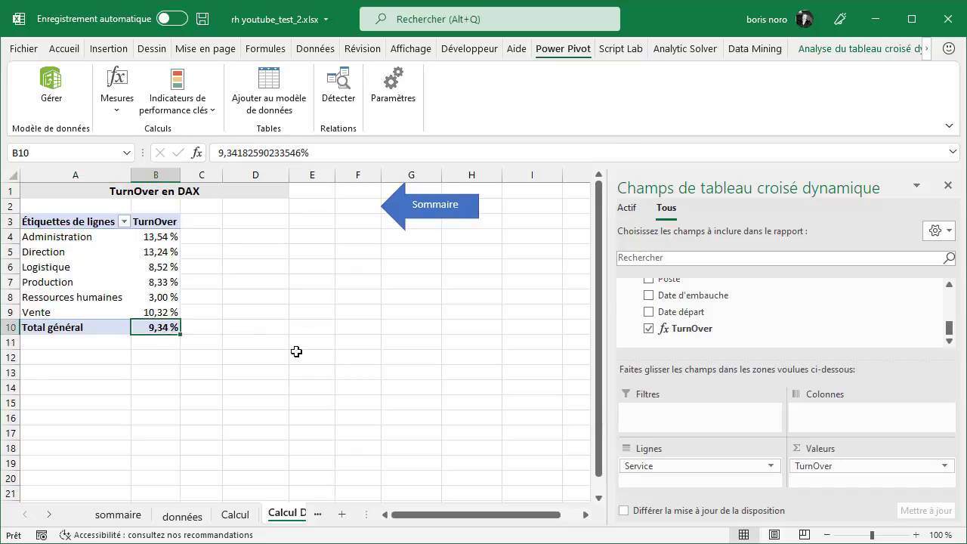
left_click(235, 514)
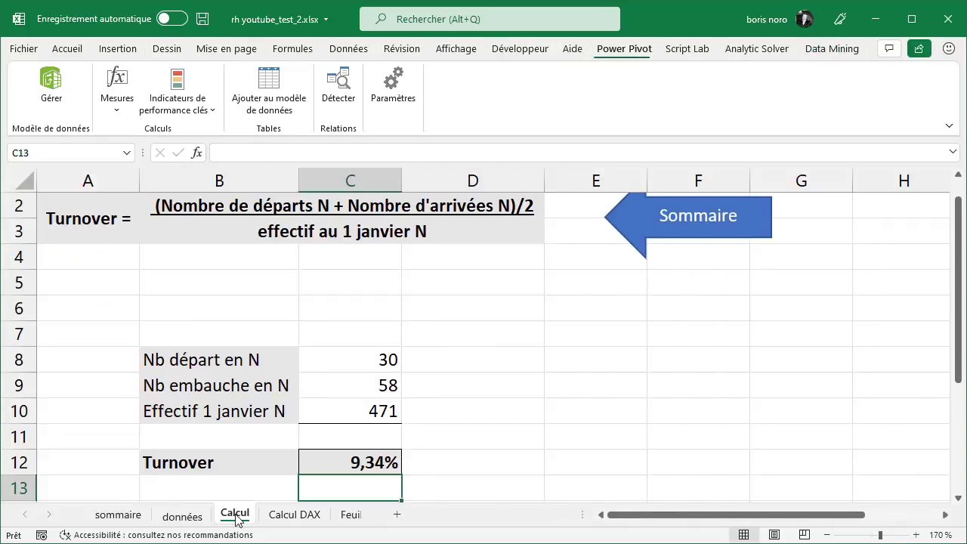
left_click(363, 462)
scroll(516, 414, "down", 1)
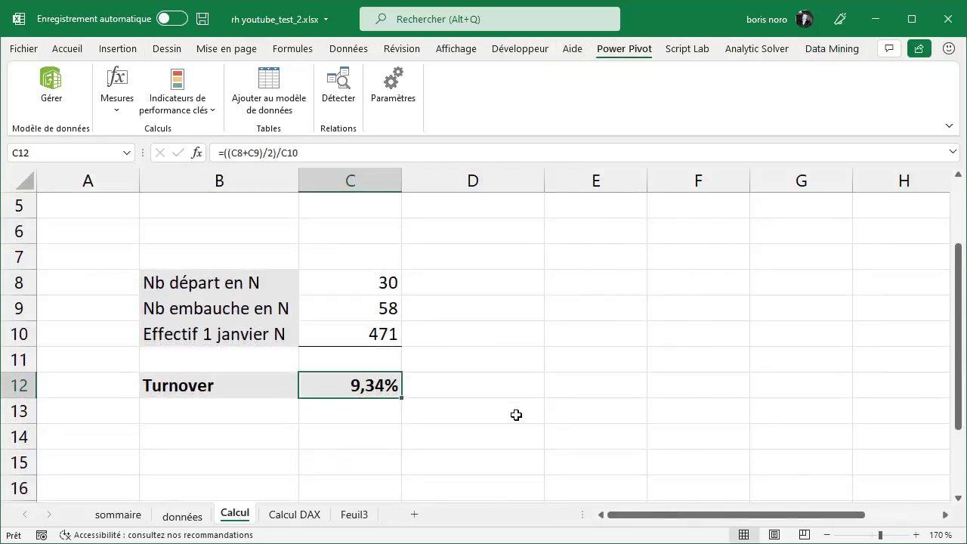
left_click(308, 515)
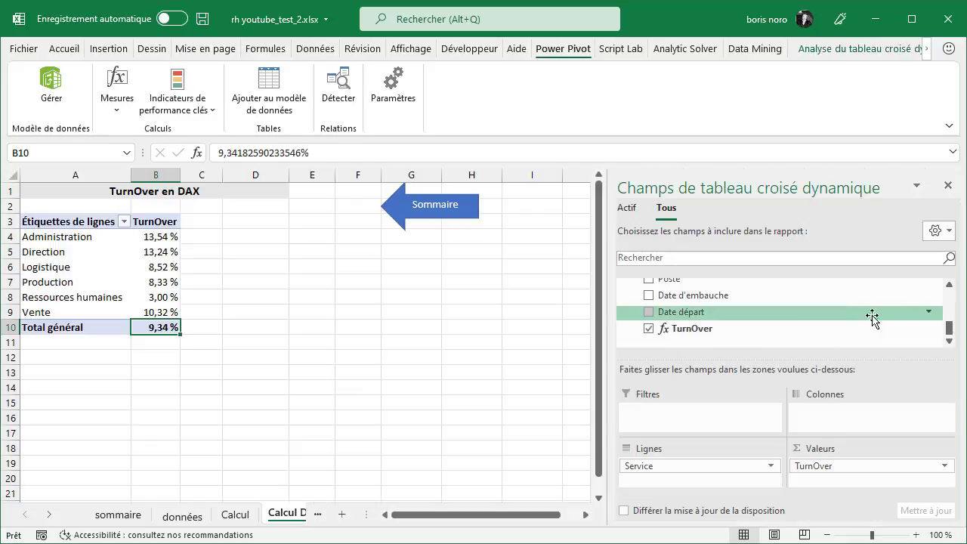
- Add the sexe field to the columns of the TurnOver pivot table
scroll(950, 289, "up", 5)
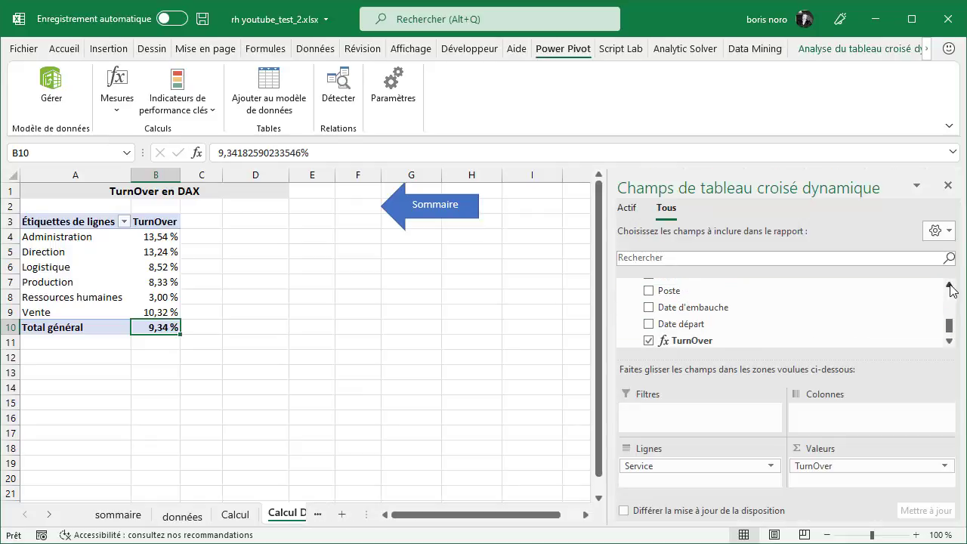
left_click(950, 289)
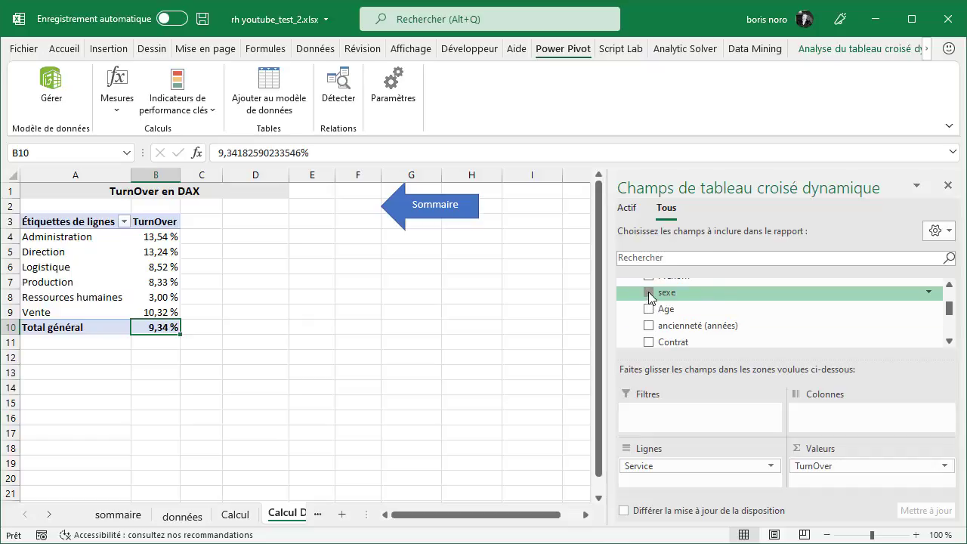
left_click_drag(649, 297, 829, 420)
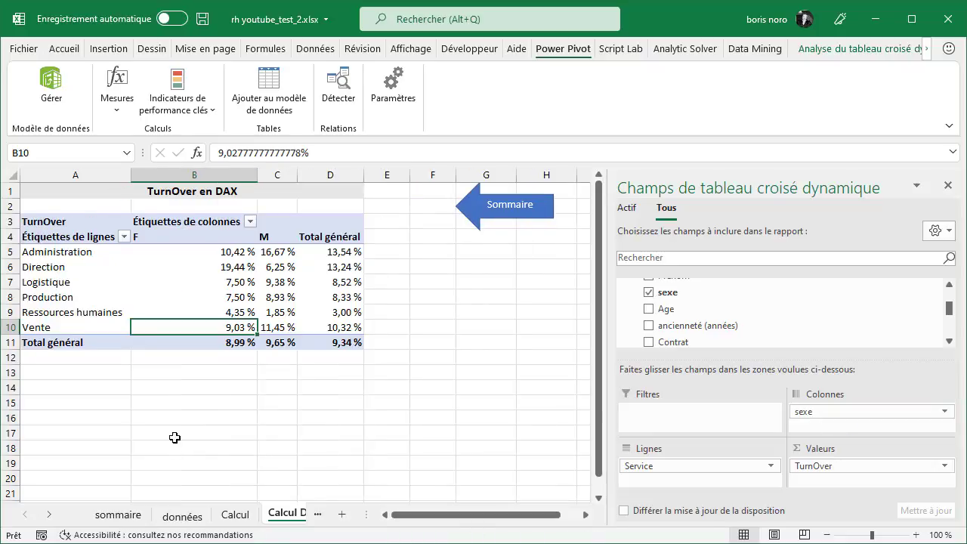
- Apply a red-white-blue colour scale to the turnover percentages in B5:D10, with red for the highest values
left_click_drag(192, 252, 330, 326)
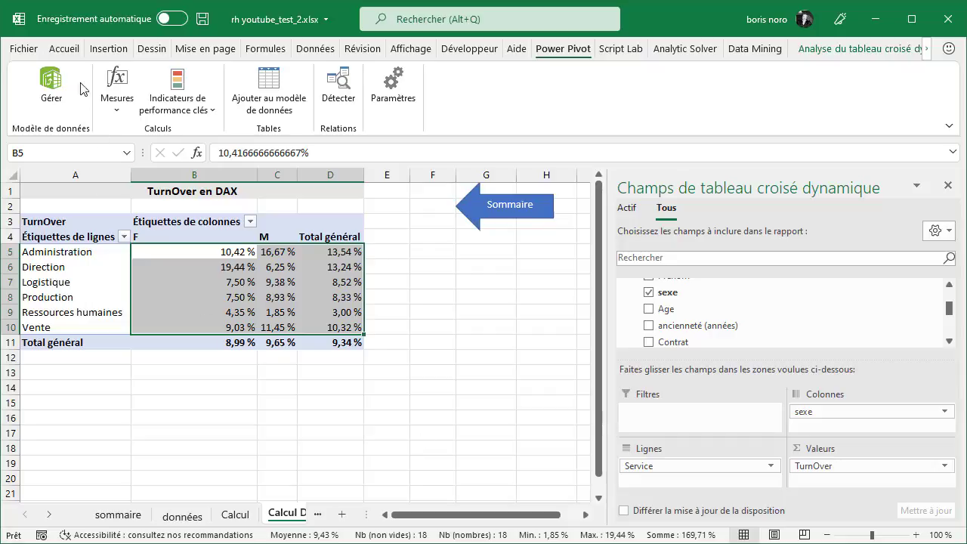
left_click(66, 50)
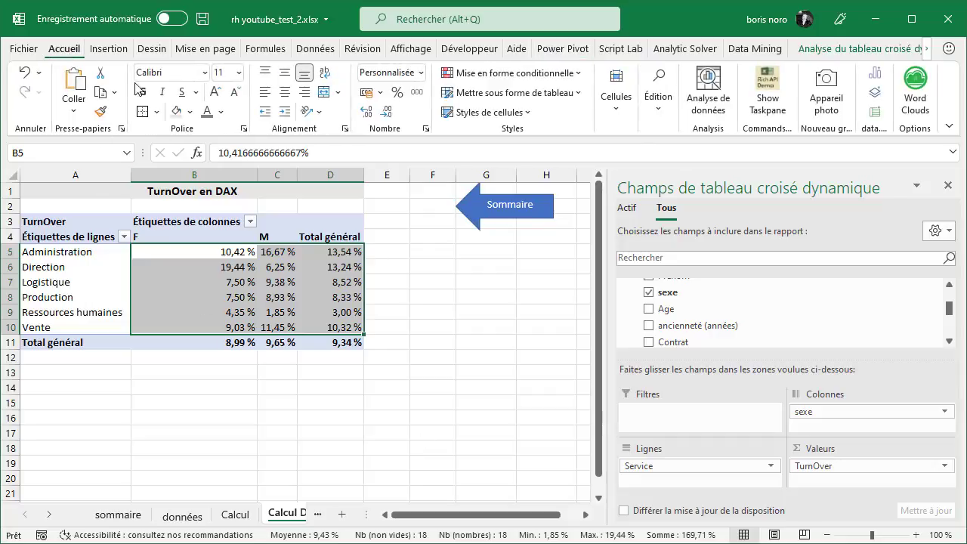
left_click(579, 79)
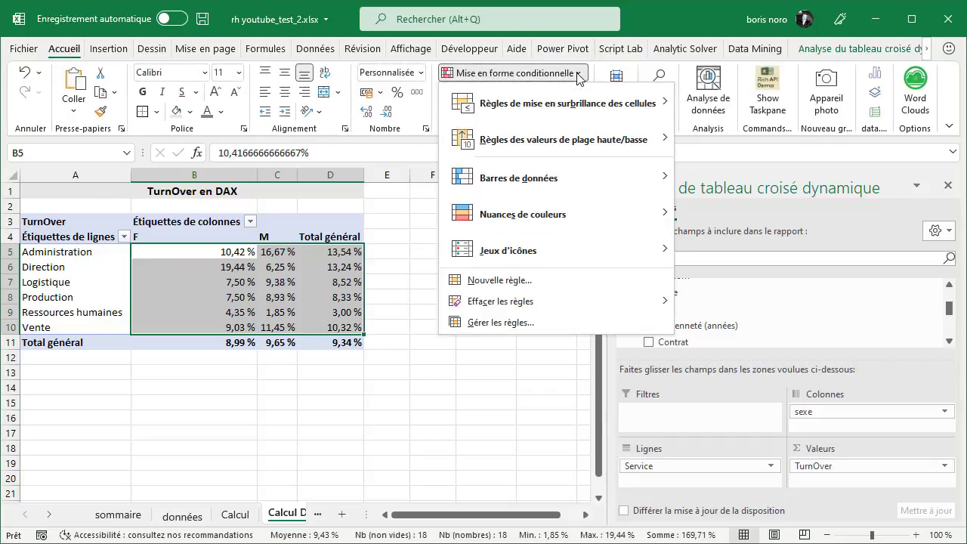
mouse_move(580, 207)
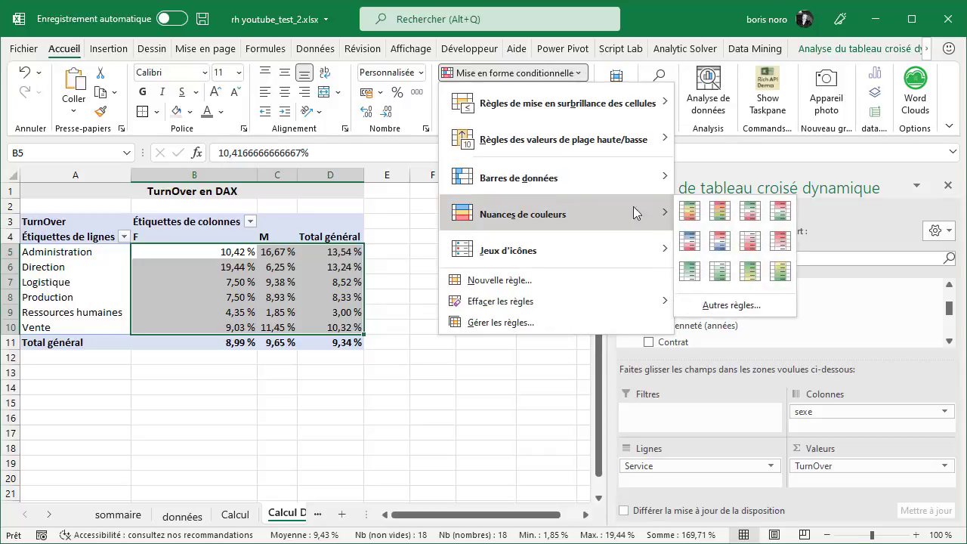
left_click(718, 243)
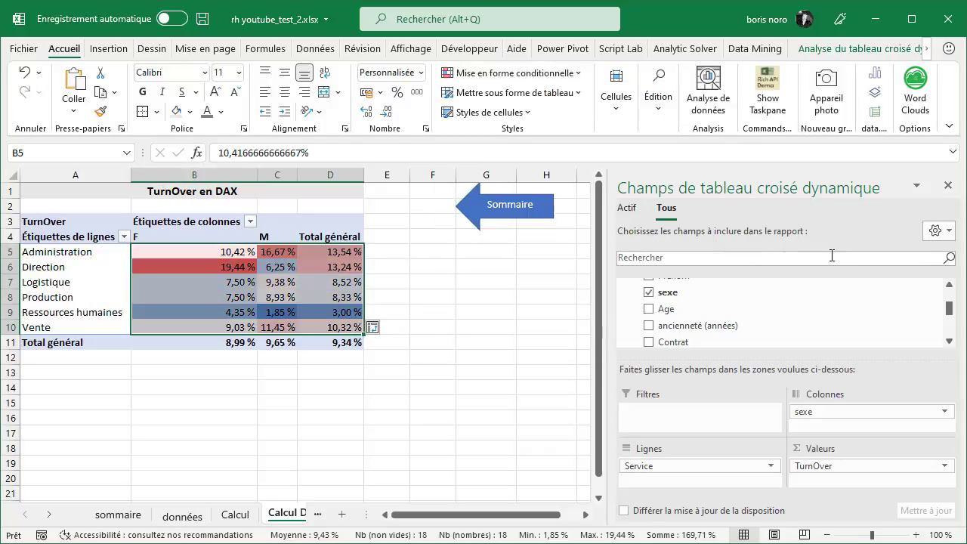
- Close the pivot table field list and deselect the formatted cells
left_click(948, 186)
scroll(594, 352, "up", 2, "ctrl")
left_click(593, 355)
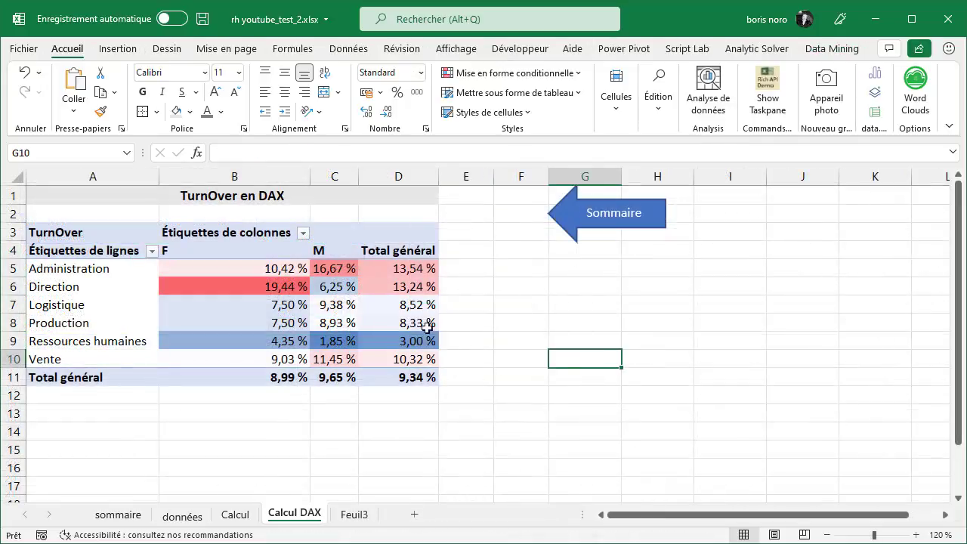
- Examine the highest turnover rates by service in the grand total column and in the M and F columns
left_click(420, 269)
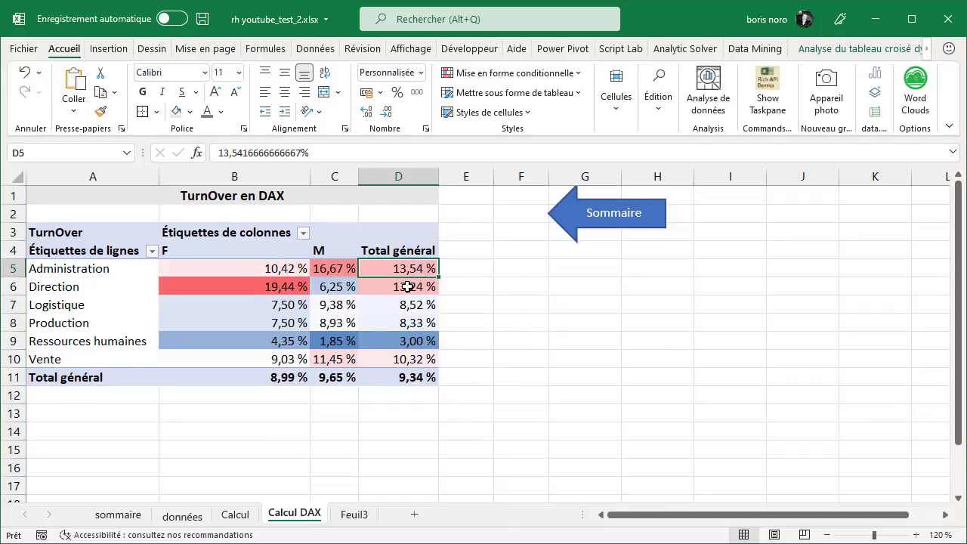
left_click(408, 286)
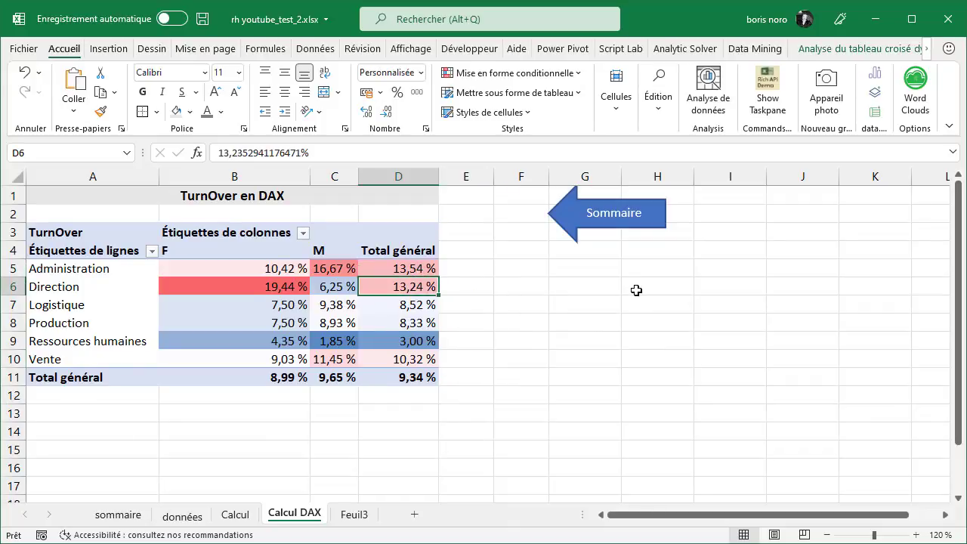
left_click(392, 363)
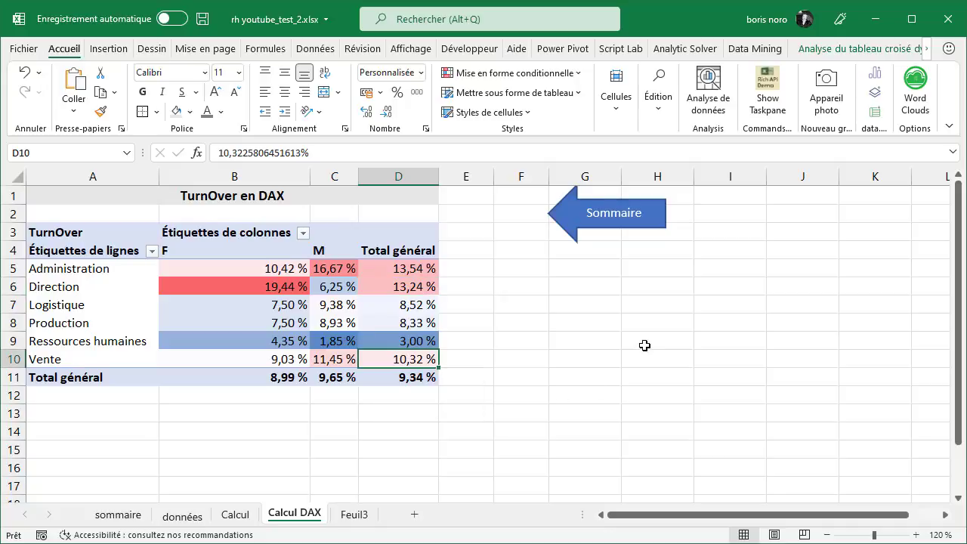
left_click(335, 269)
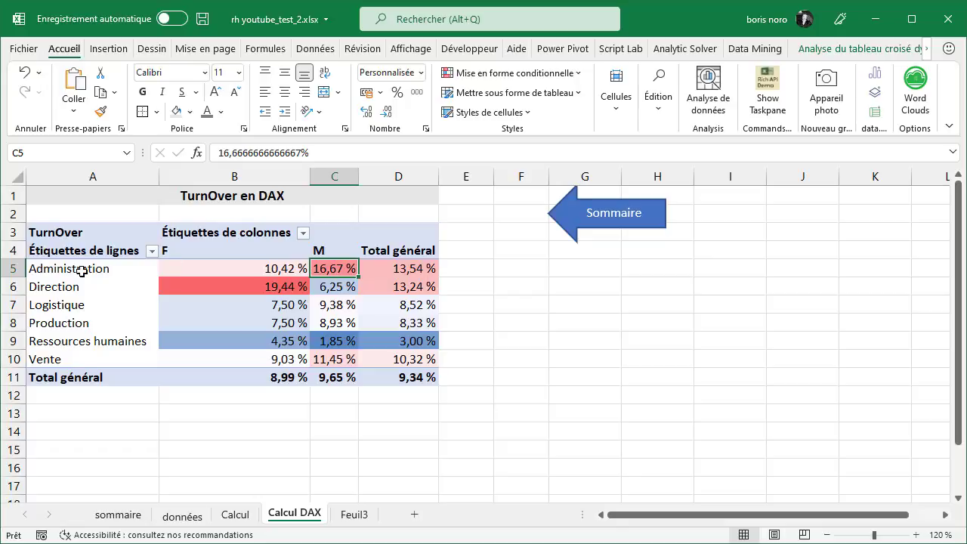
left_click(239, 290)
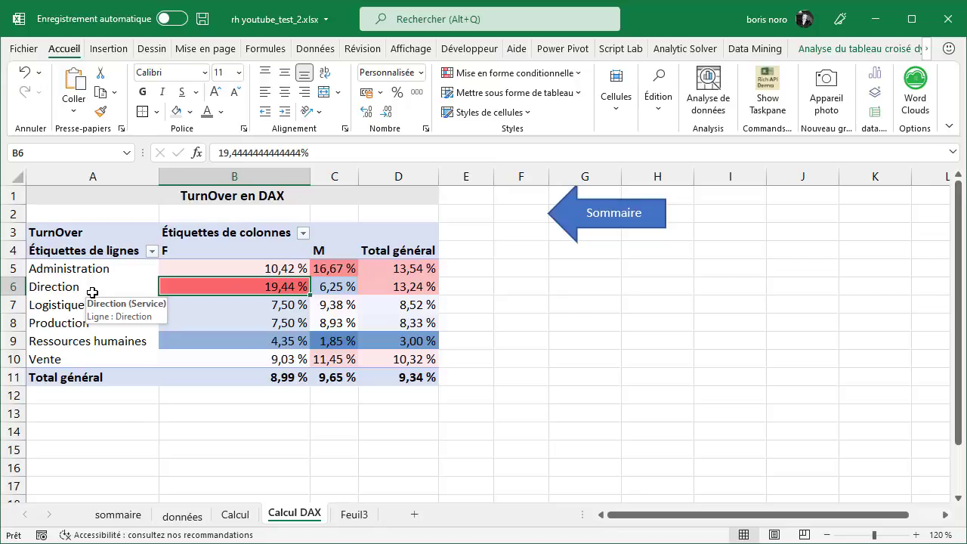
- Insert a clustered column pivot chart (Histogramme groupé) based on the TurnOver pivot table
left_click(260, 269)
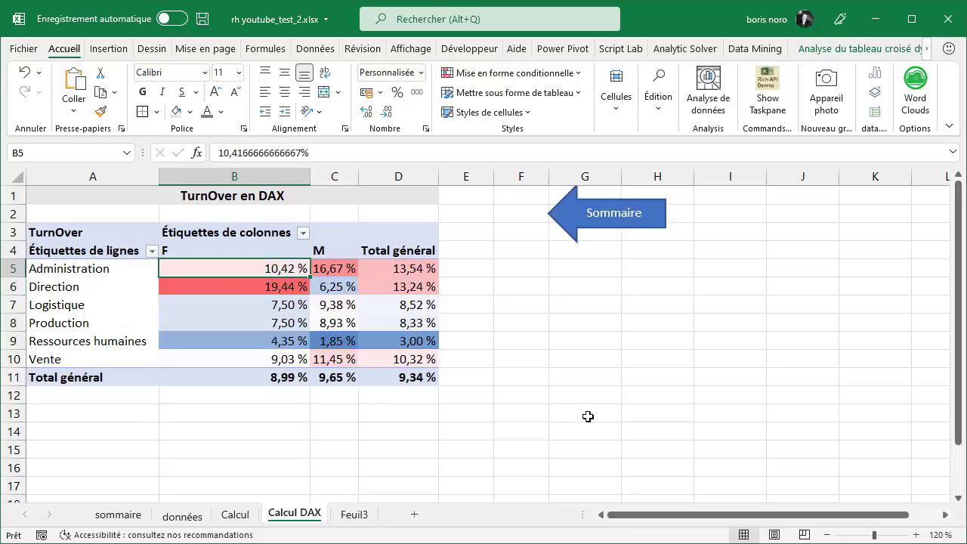
left_click(112, 51)
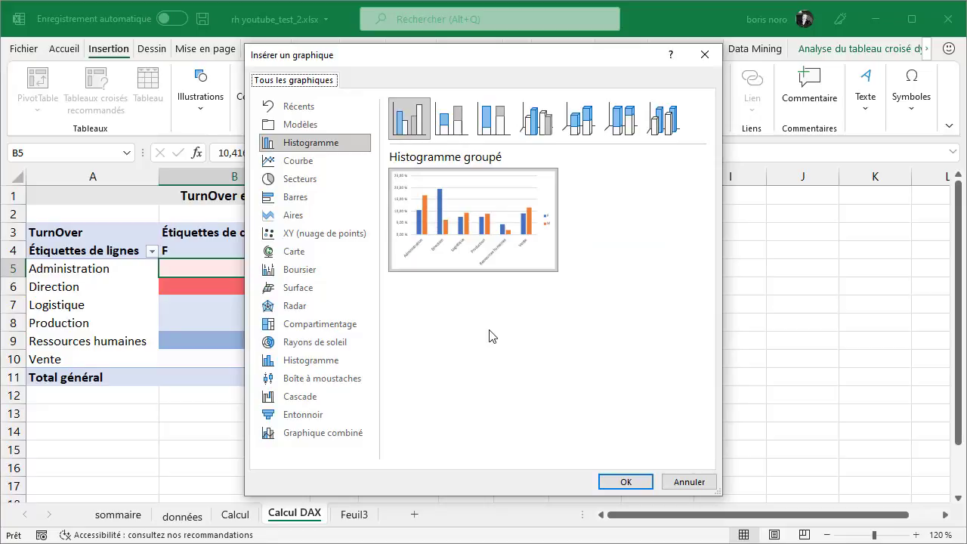
left_click(621, 481)
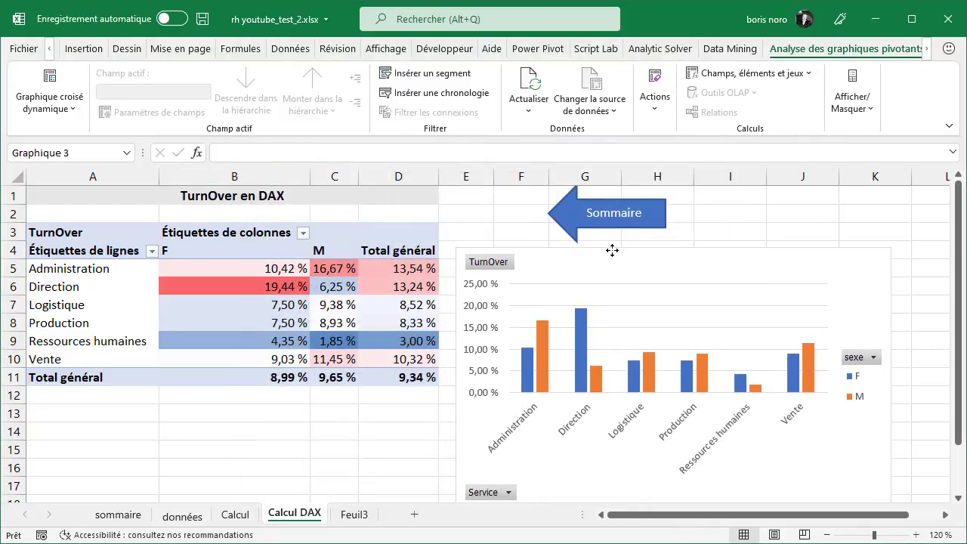
- Change the fill colour of the F series columns in the pivot chart to pink
left_click(611, 250)
left_click(526, 370)
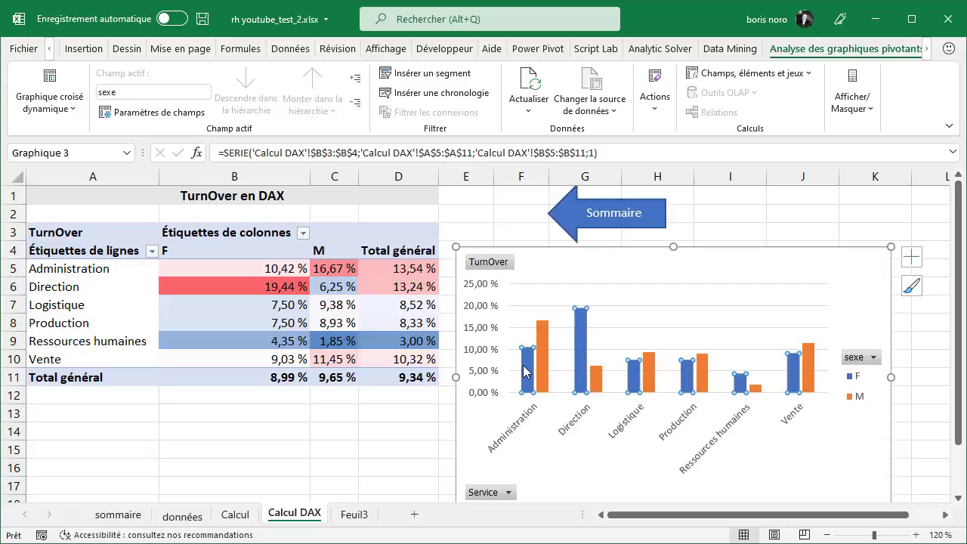
right_click(527, 370)
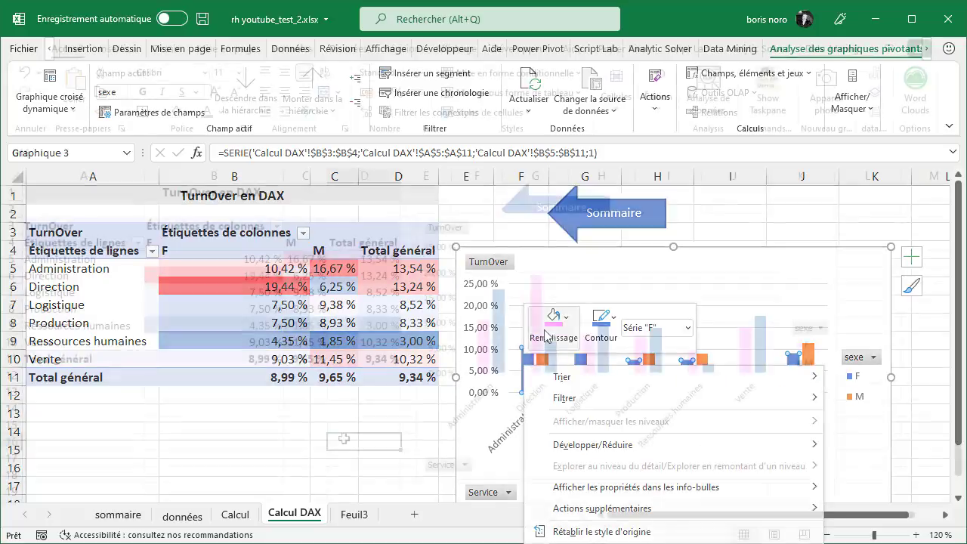